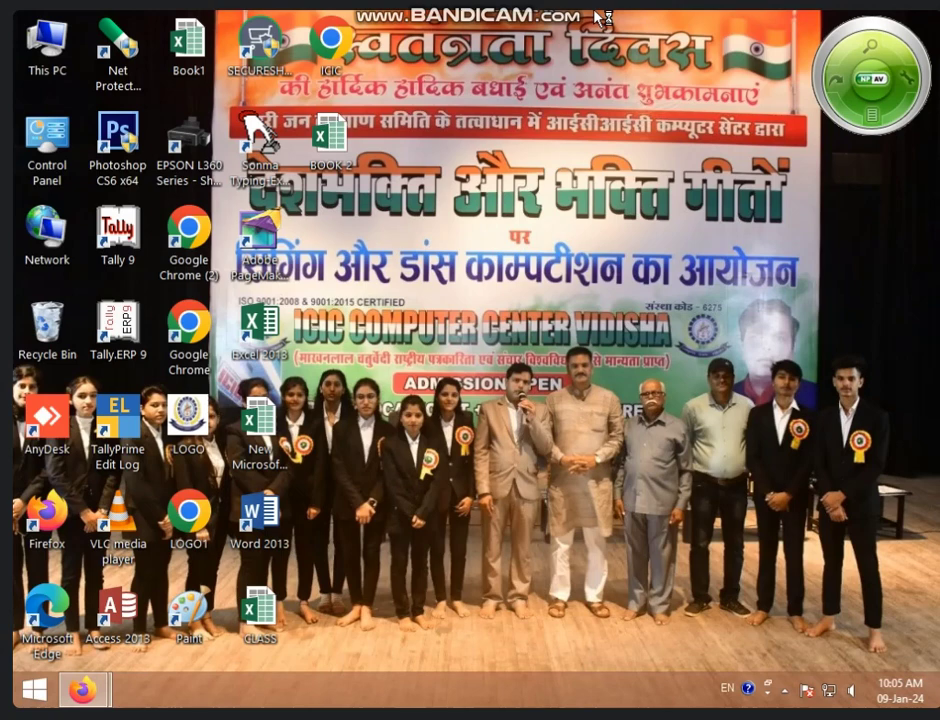
Step: Refresh the desktop a few times, then launch Word 2013 with a blank document
{"action": "right_click", "coordinate": [550, 199]}
{"action": "left_click", "coordinate": [615, 250]}
{"action": "right_click", "coordinate": [552, 200]}
{"action": "left_click", "coordinate": [612, 252]}
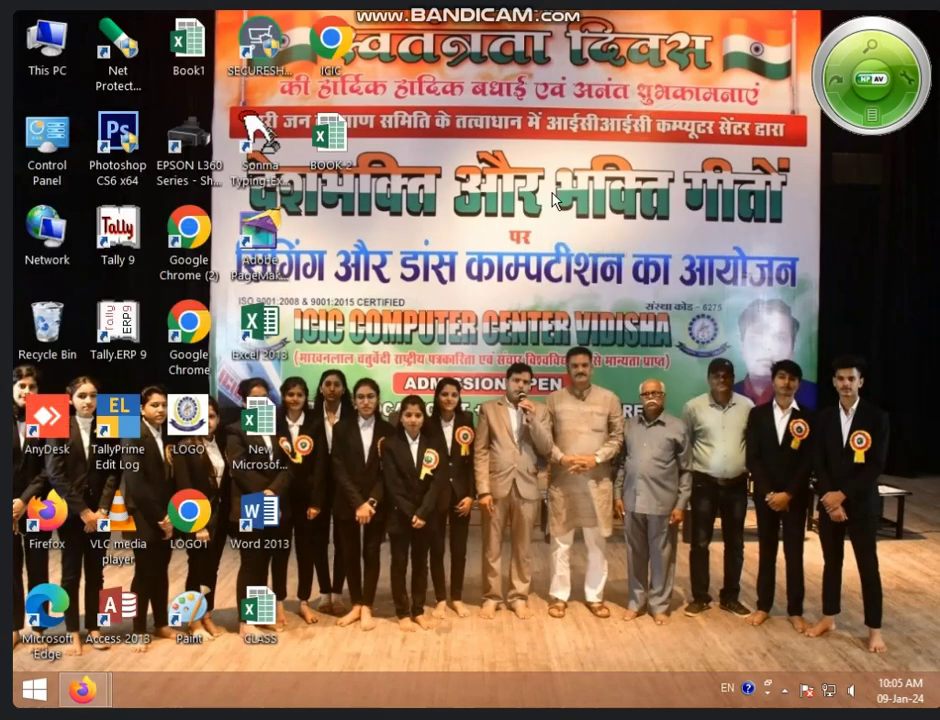
{"action": "right_click", "coordinate": [554, 196]}
{"action": "left_click", "coordinate": [612, 250]}
{"action": "double_click", "coordinate": [283, 513]}
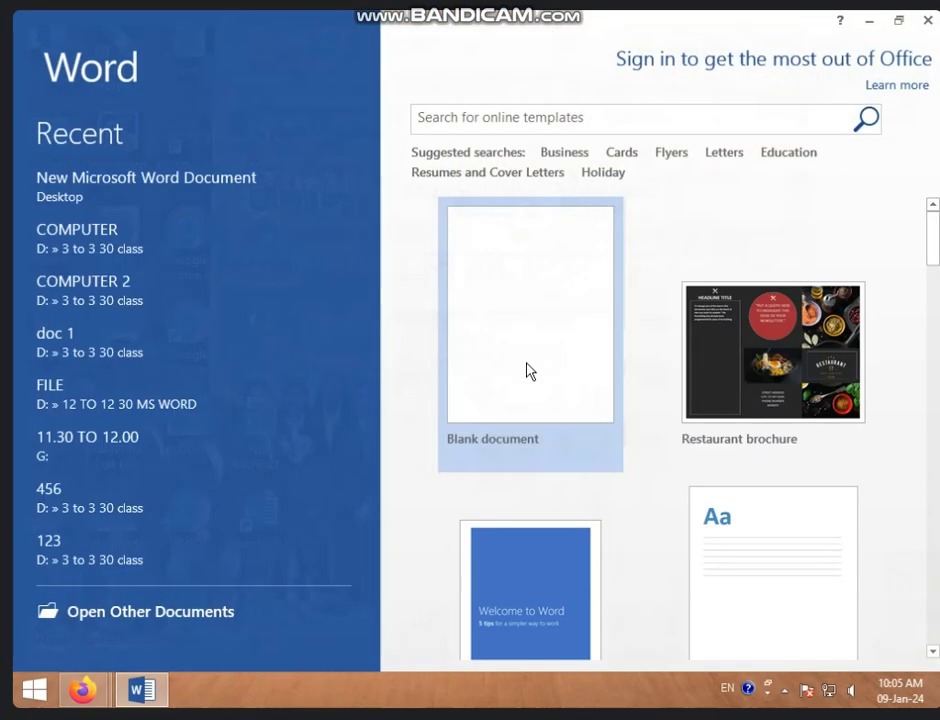
{"action": "left_click", "coordinate": [525, 371]}
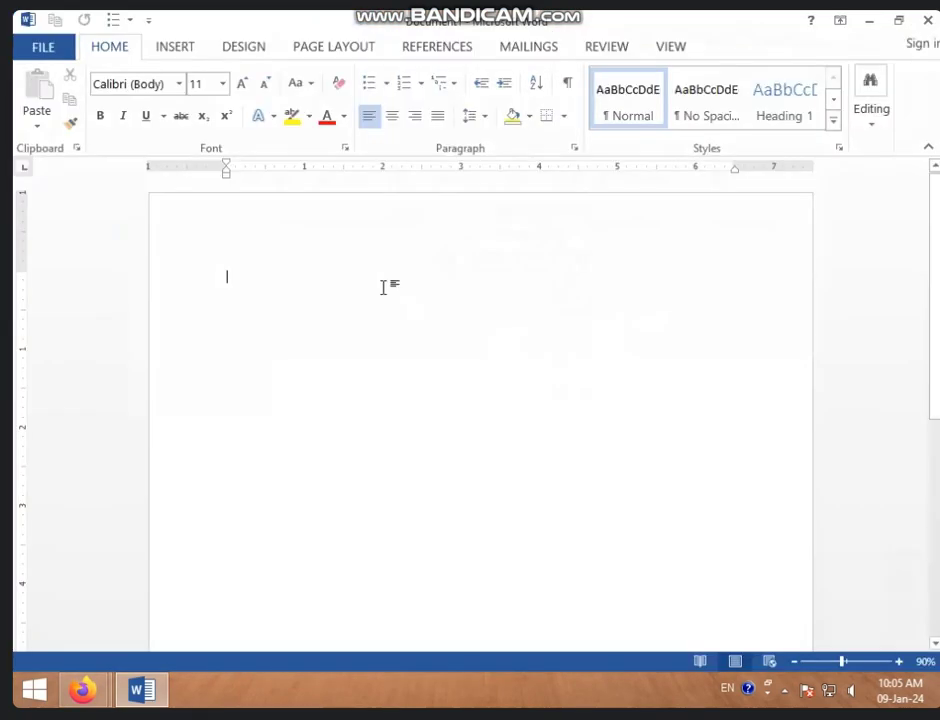
Step: Type 'ICIC COMPUTER CENTER' at 16 pt and center the line
{"action": "key", "text": "ctrl+shift+period"}
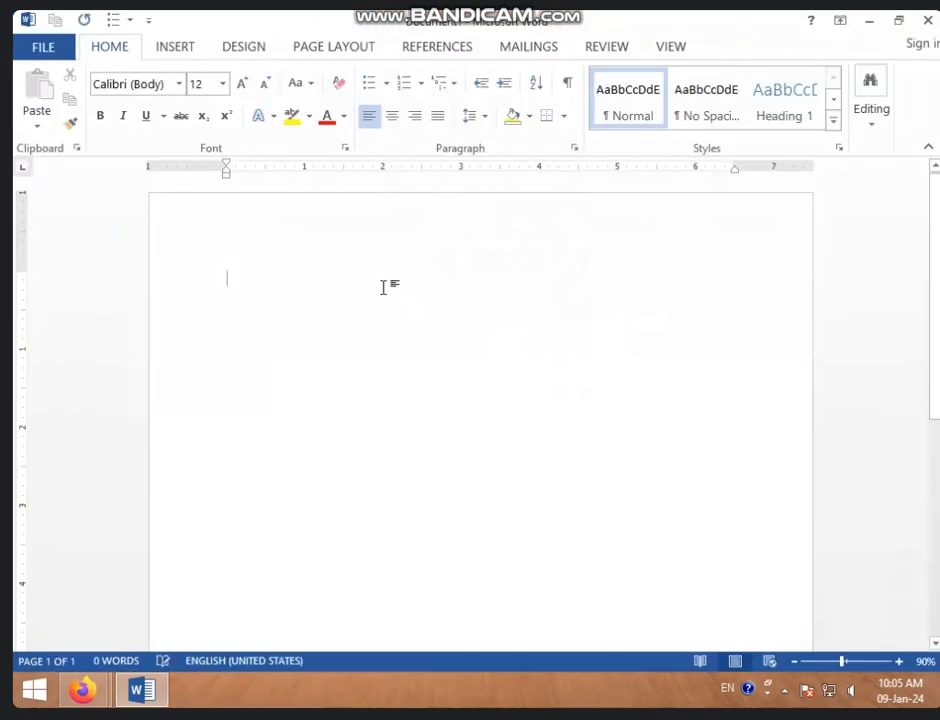
{"action": "key", "text": "ctrl+shift+period"}
{"action": "key", "text": "ctrl+shift+period"}
{"action": "type", "text": "ICIC"}
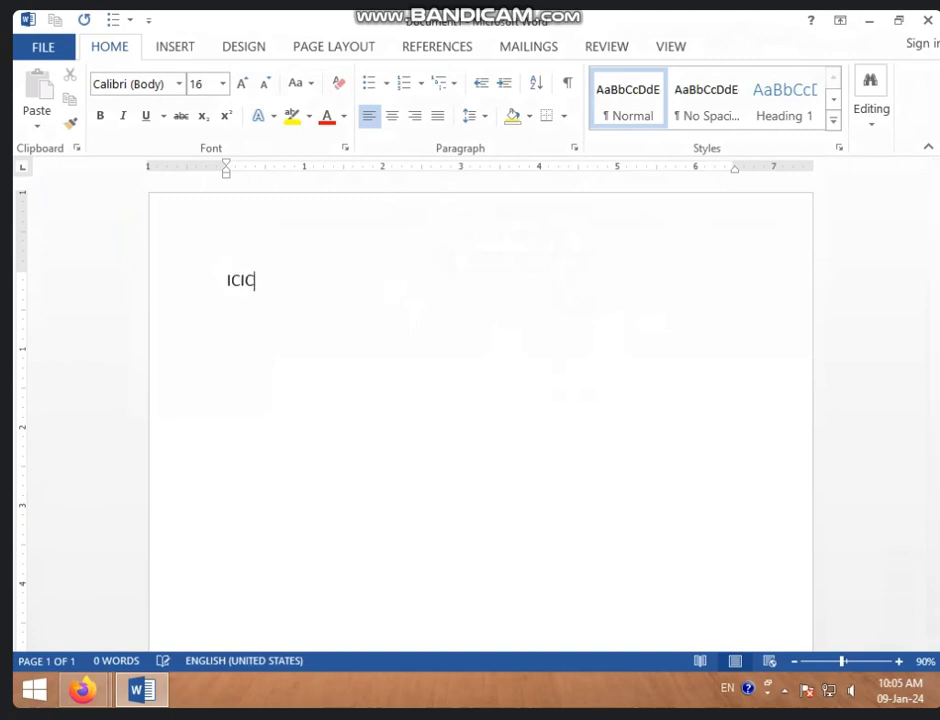
{"action": "type", "text": " COMPUTER C"}
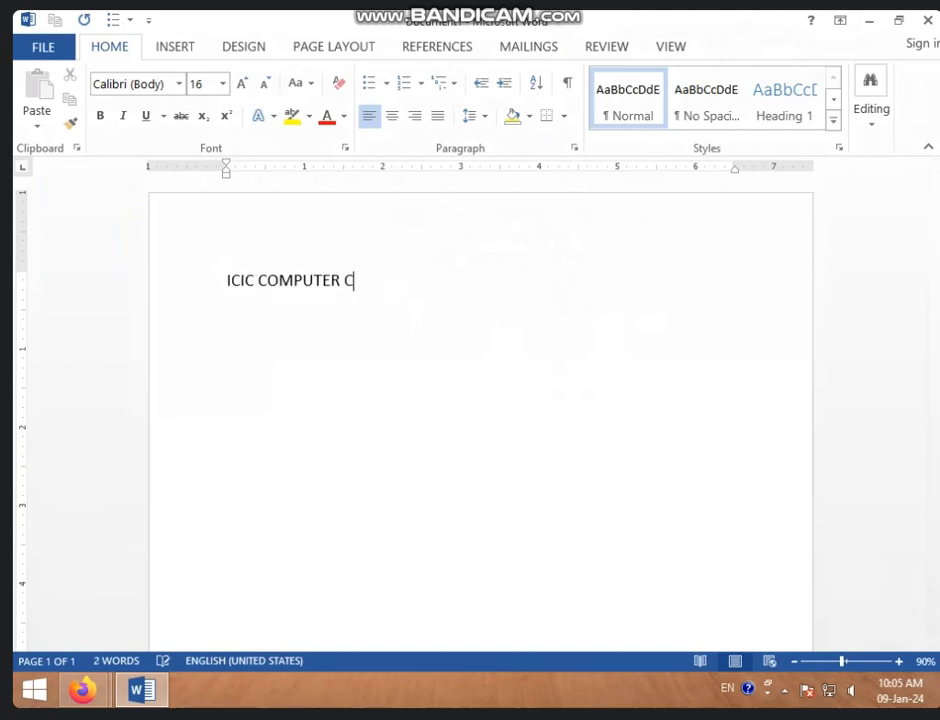
{"action": "type", "text": "ENTER"}
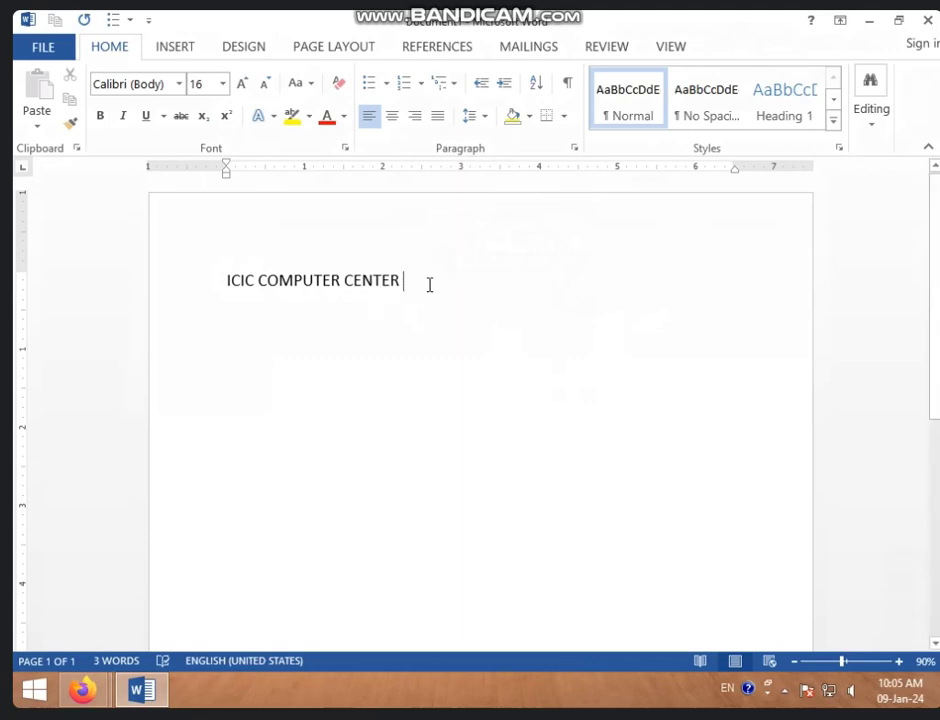
{"action": "left_click_drag", "start_coordinate": [410, 283], "coordinate": [252, 283]}
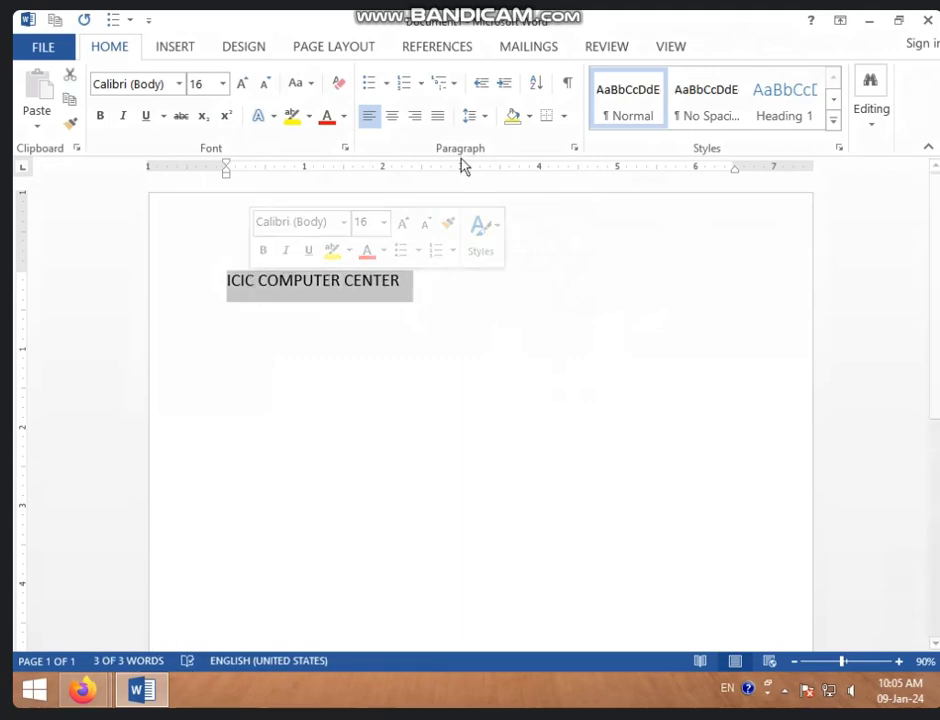
{"action": "left_click", "coordinate": [392, 116]}
{"action": "left_click", "coordinate": [516, 333]}
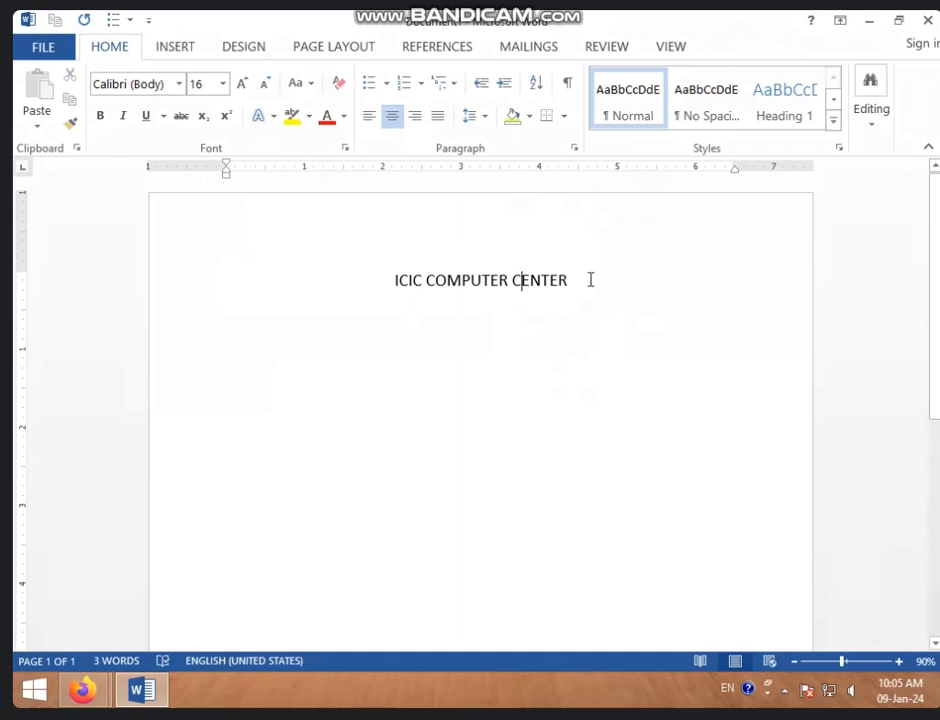
Step: Try left, center, right and justify alignments, end left-aligned, then delete the line
{"action": "left_click_drag", "start_coordinate": [592, 279], "coordinate": [371, 290]}
{"action": "left_click", "coordinate": [367, 117]}
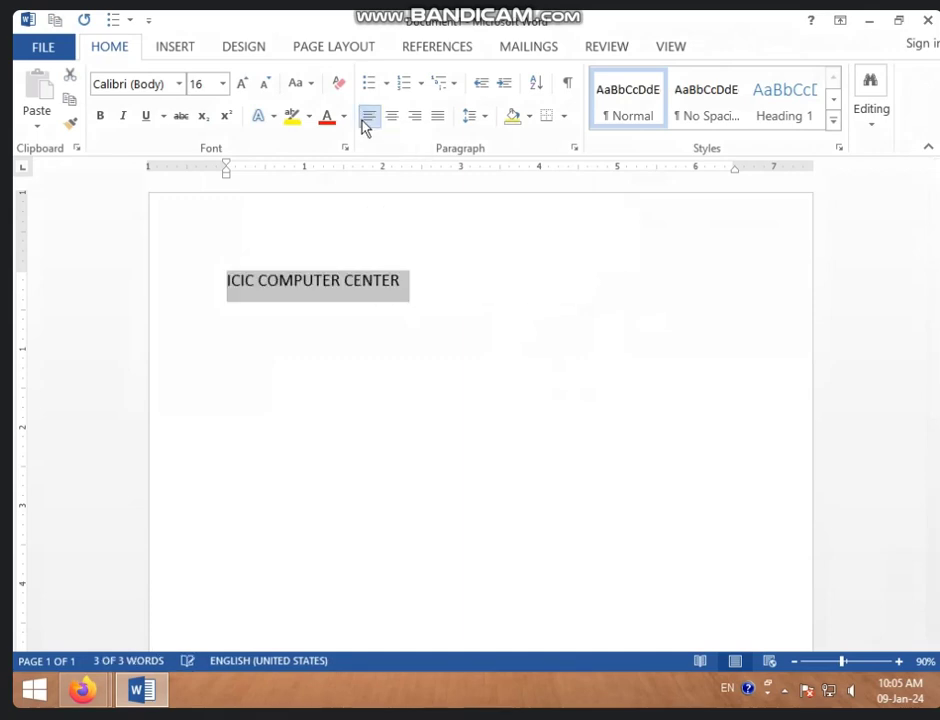
{"action": "left_click", "coordinate": [392, 117]}
{"action": "left_click", "coordinate": [414, 117]}
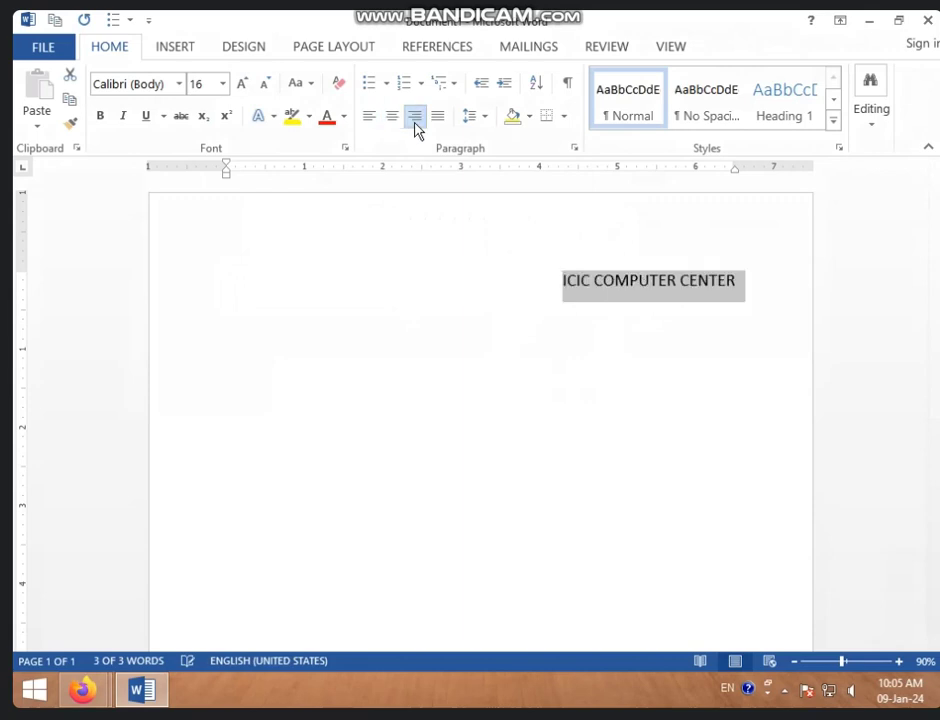
{"action": "left_click", "coordinate": [437, 117]}
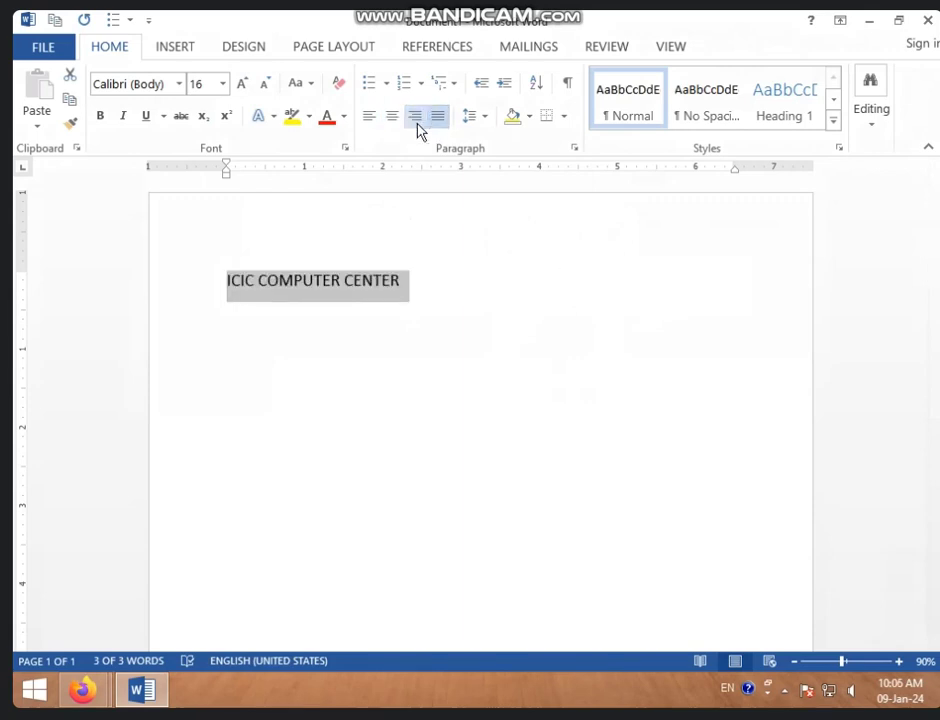
{"action": "left_click", "coordinate": [392, 118]}
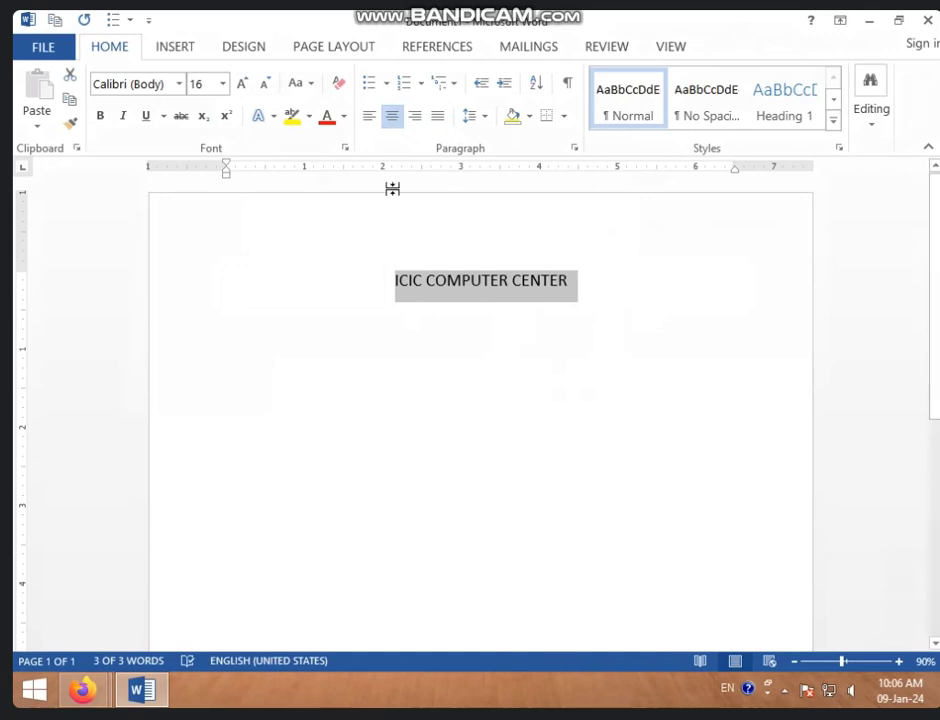
{"action": "left_click", "coordinate": [369, 117]}
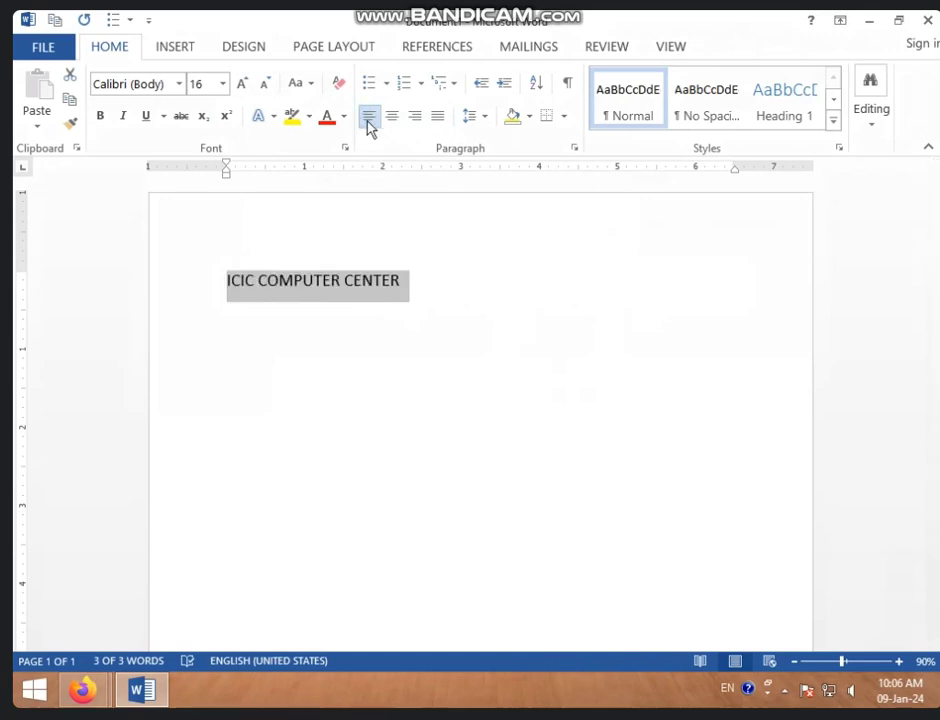
{"action": "key", "text": "Delete"}
Step: Open the Insert Picture dialog from the Insert tab's Pictures command
{"action": "left_click", "coordinate": [176, 47]}
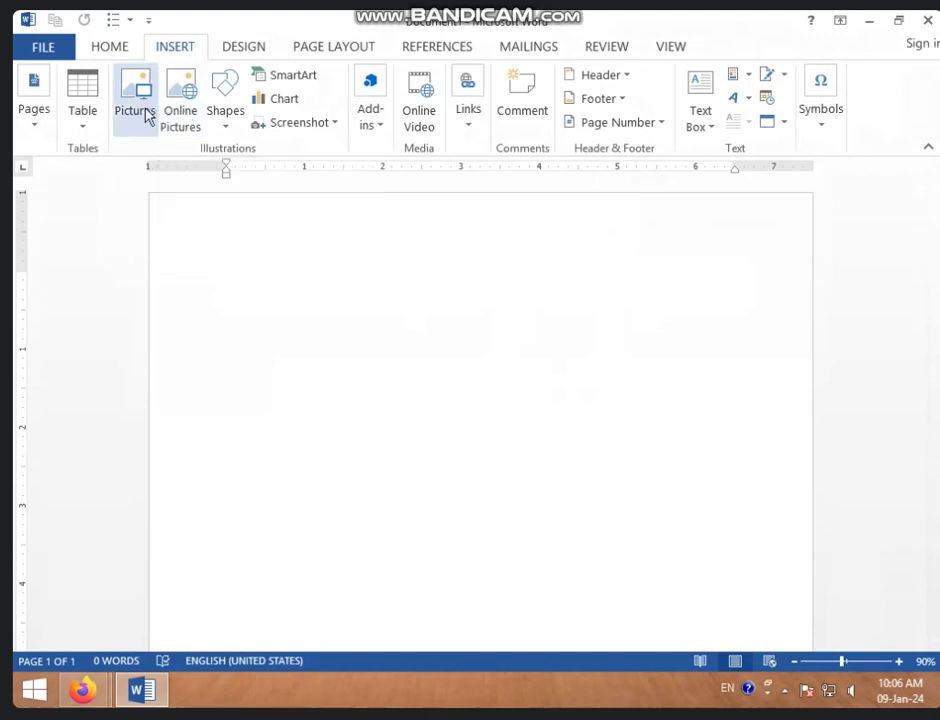
{"action": "left_click", "coordinate": [140, 105]}
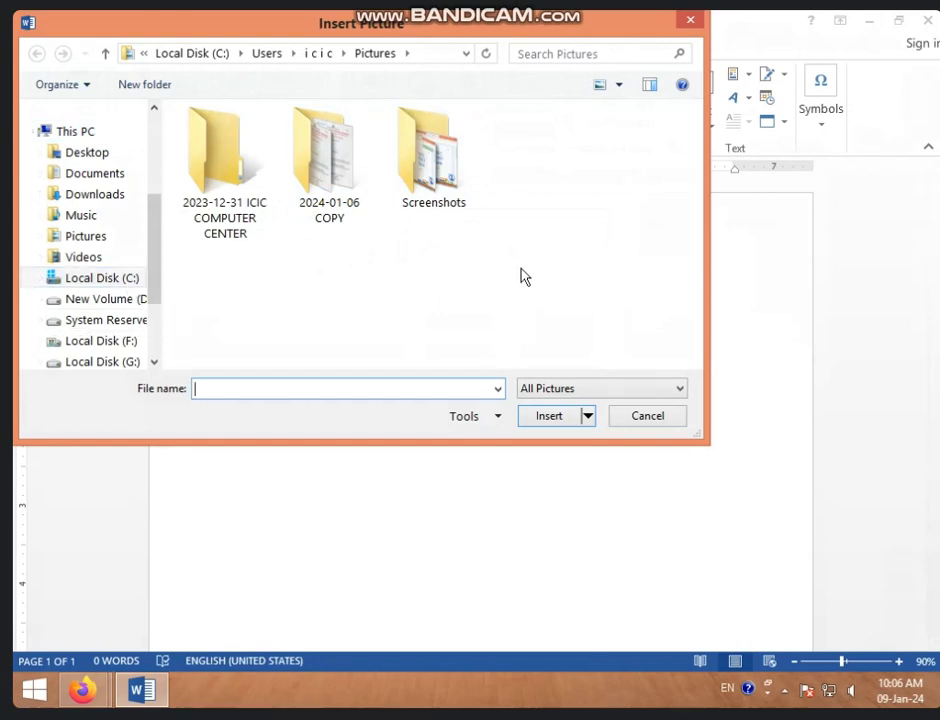
Step: Browse to Local Disk (F:) > WALLPAPER and select the rose picture 123
{"action": "left_click", "coordinate": [132, 341]}
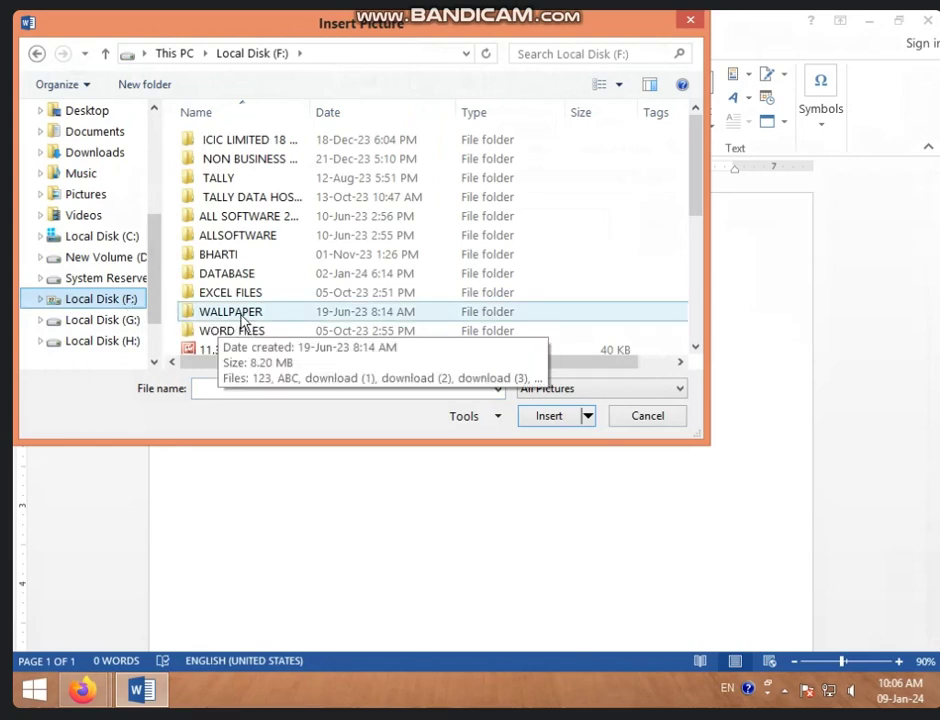
{"action": "double_click", "coordinate": [242, 318]}
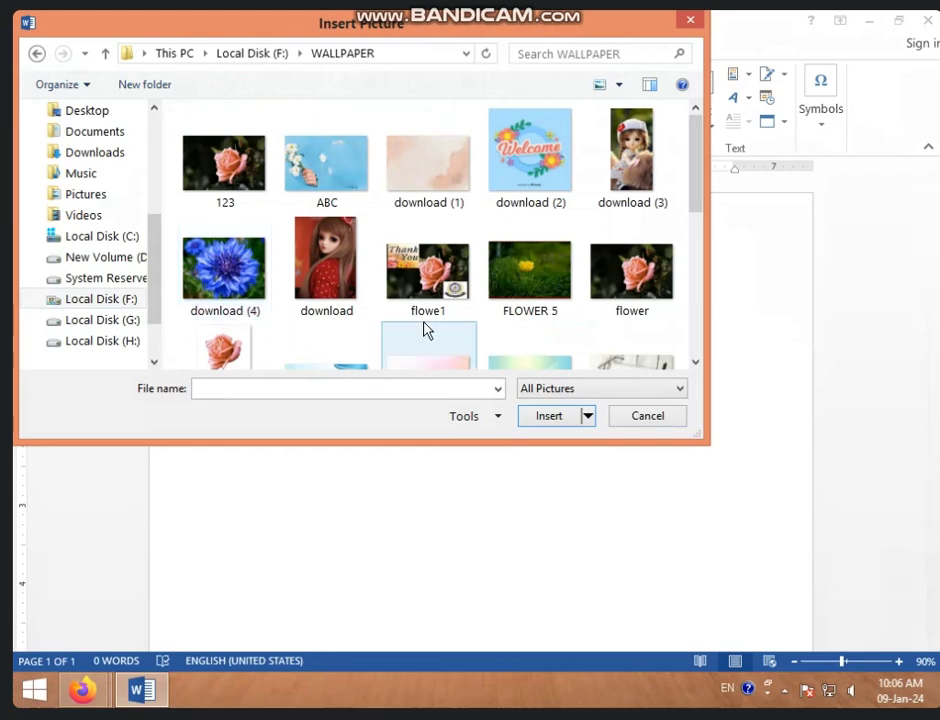
{"action": "scroll", "coordinate": [440, 300], "scroll_direction": "down", "scroll_amount": 3}
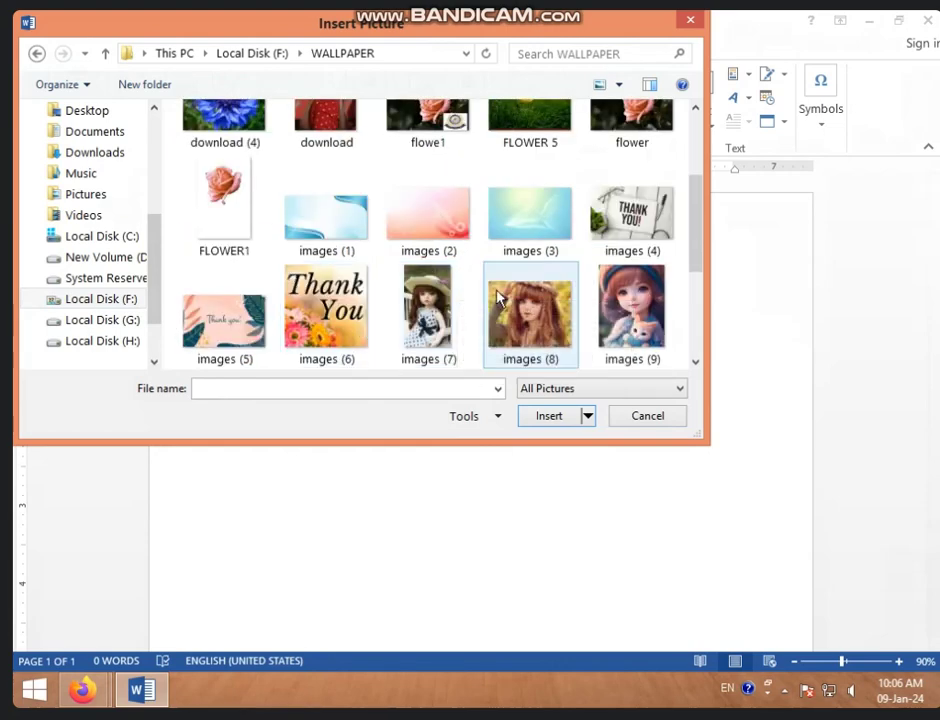
{"action": "scroll", "coordinate": [498, 298], "scroll_direction": "down", "scroll_amount": 2}
{"action": "scroll", "coordinate": [498, 298], "scroll_direction": "up", "scroll_amount": 5}
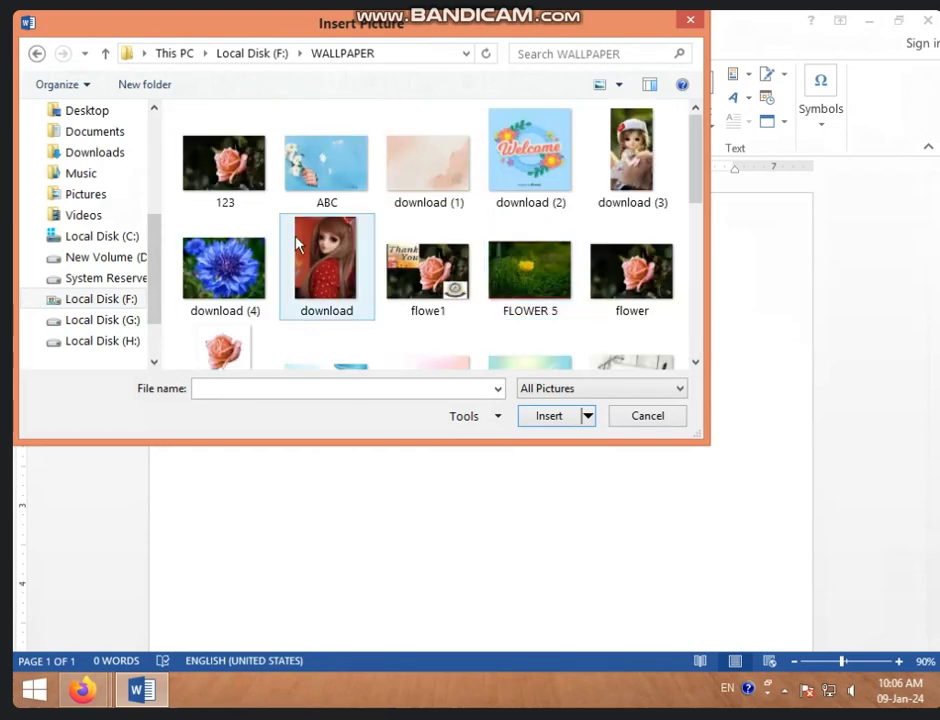
{"action": "left_click", "coordinate": [218, 180]}
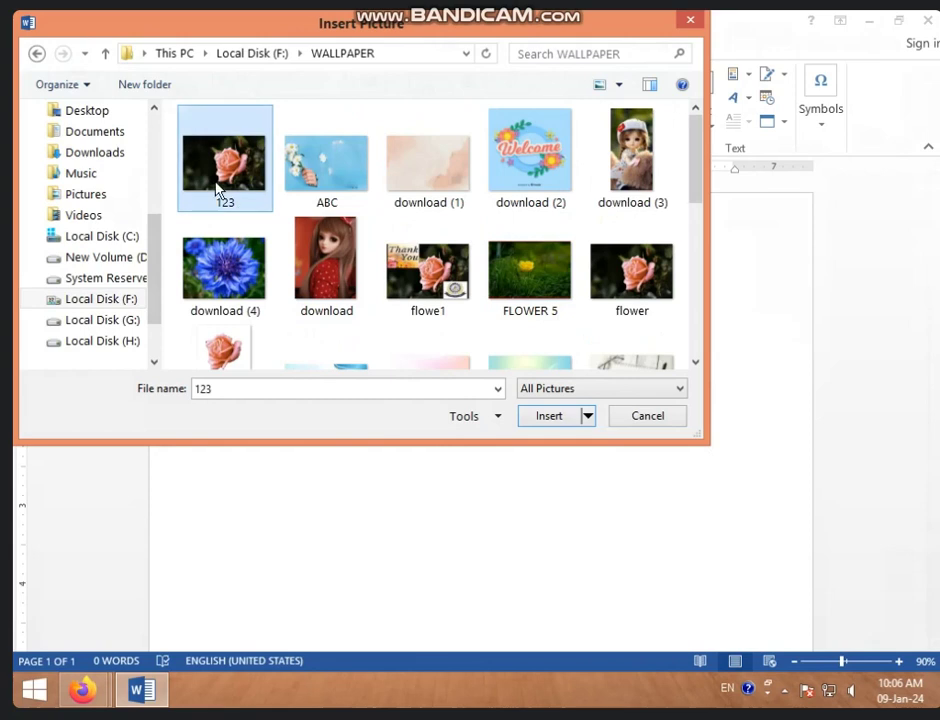
{"action": "left_click", "coordinate": [650, 295]}
Step: Insert the rose picture and set its wrapping to In Front of Text
{"action": "left_click", "coordinate": [551, 416]}
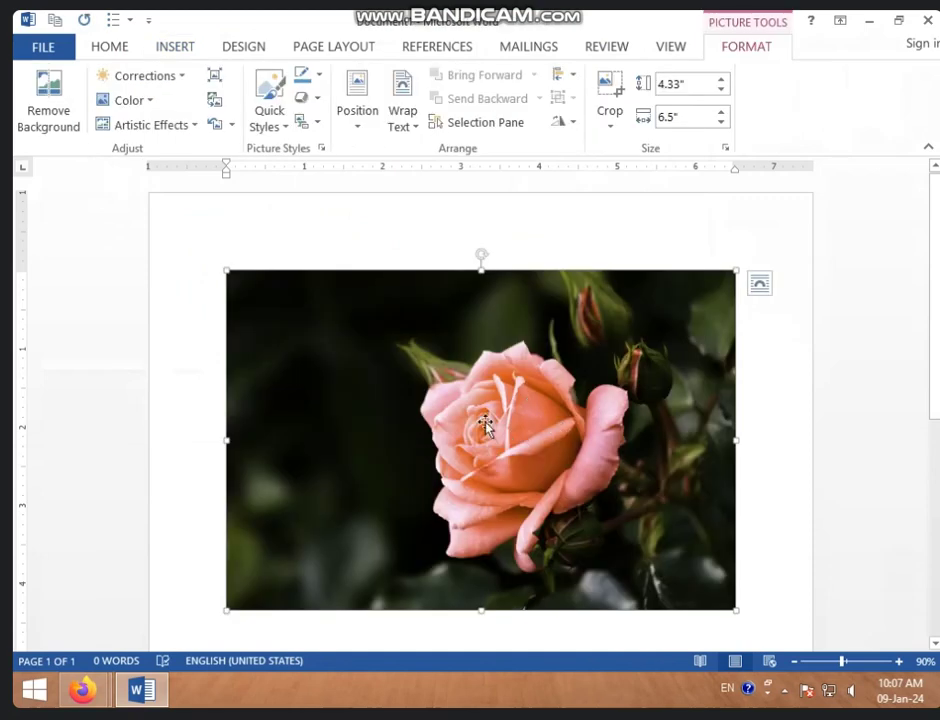
{"action": "mouse_move", "coordinate": [497, 409]}
{"action": "left_mouse_down"}
{"action": "mouse_move", "coordinate": [450, 404]}
{"action": "mouse_move", "coordinate": [446, 391]}
{"action": "left_mouse_up"}
{"action": "left_click", "coordinate": [762, 287]}
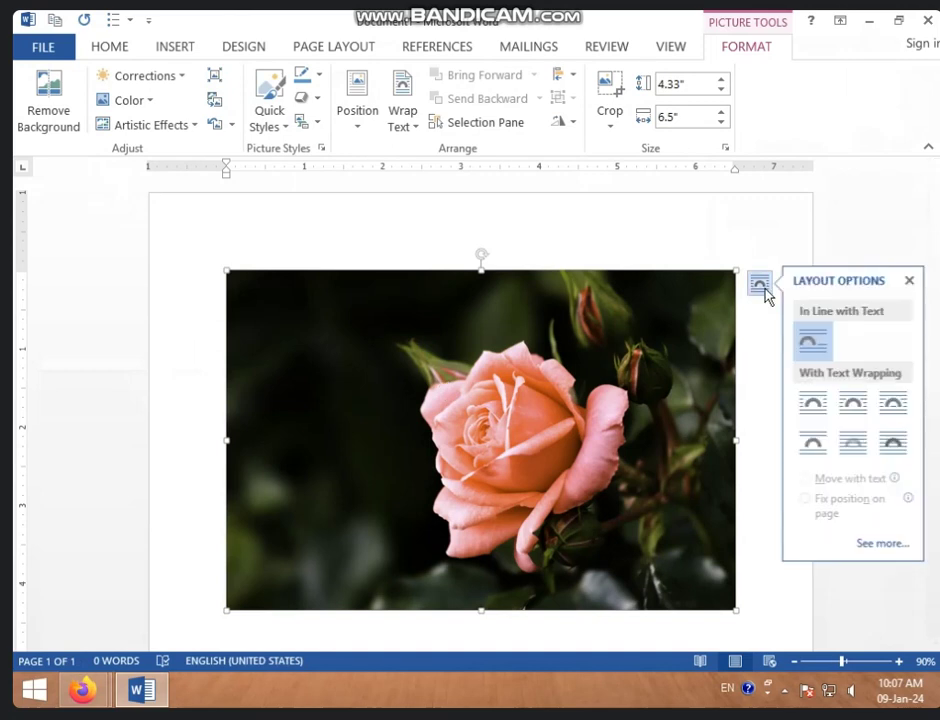
{"action": "left_click", "coordinate": [895, 447]}
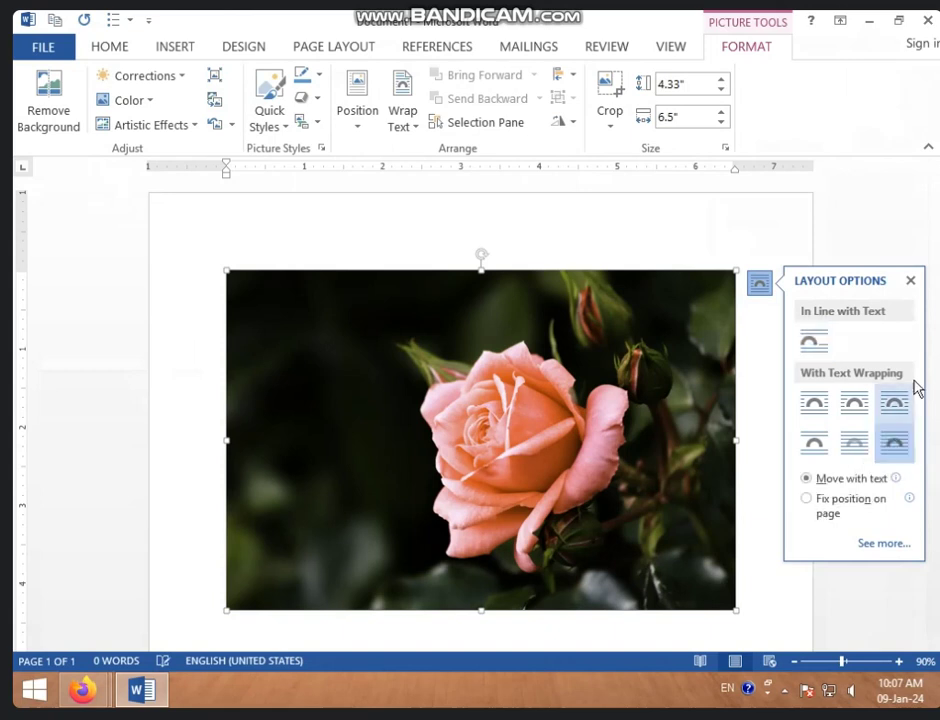
{"action": "left_click", "coordinate": [911, 284]}
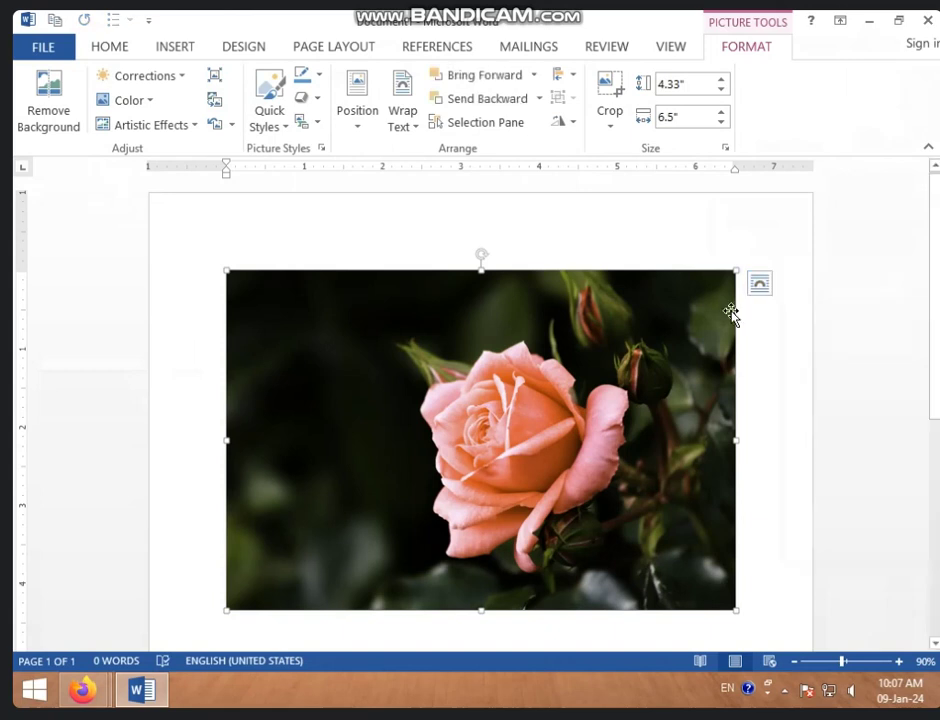
Step: Reposition the rose picture and shrink it to 3.56" by 5.34"
{"action": "left_click", "coordinate": [816, 323]}
{"action": "left_click", "coordinate": [543, 427]}
{"action": "left_click_drag", "start_coordinate": [543, 427], "coordinate": [552, 400]}
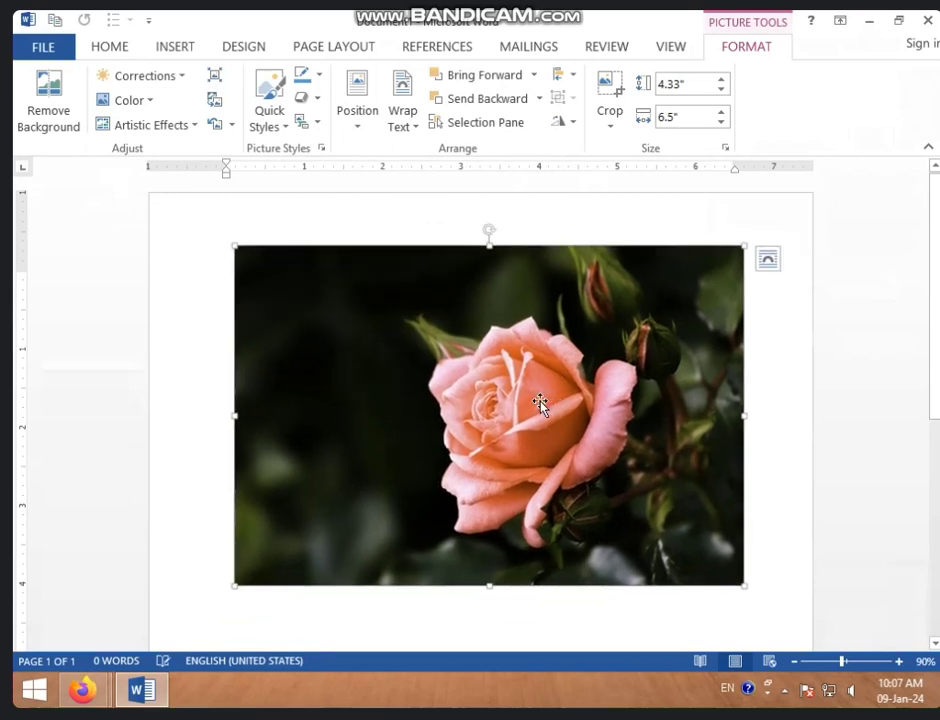
{"action": "left_click_drag", "start_coordinate": [234, 245], "coordinate": [343, 335]}
{"action": "left_click_drag", "start_coordinate": [432, 399], "coordinate": [366, 367]}
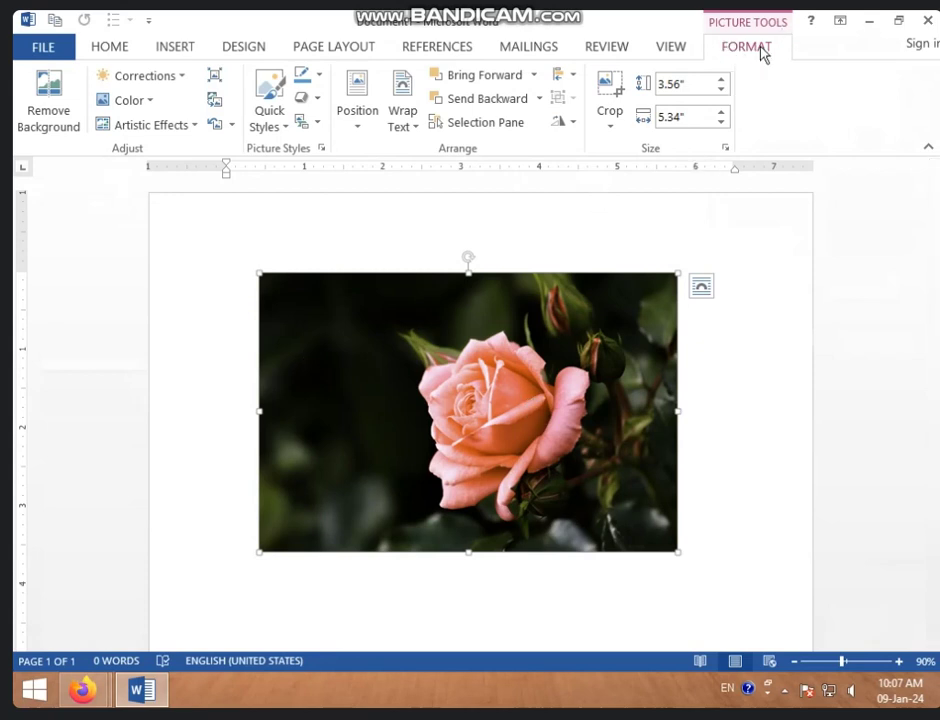
Step: Look over the Design, Home and Insert tabs, then nudge the rose picture right
{"action": "left_click", "coordinate": [763, 360]}
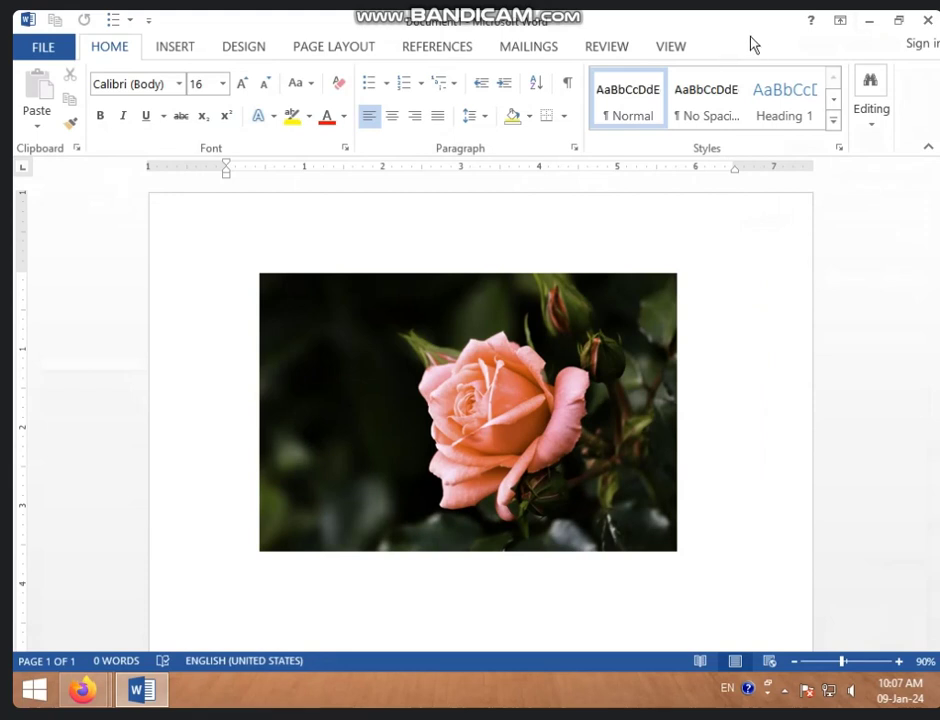
{"action": "left_click", "coordinate": [589, 305]}
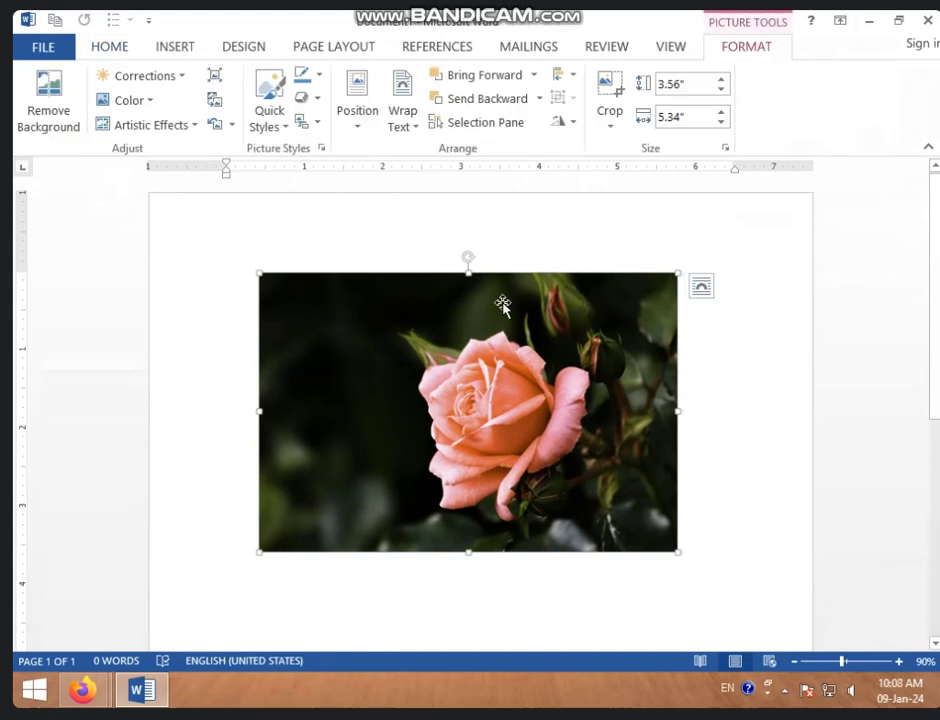
{"action": "left_click", "coordinate": [258, 50]}
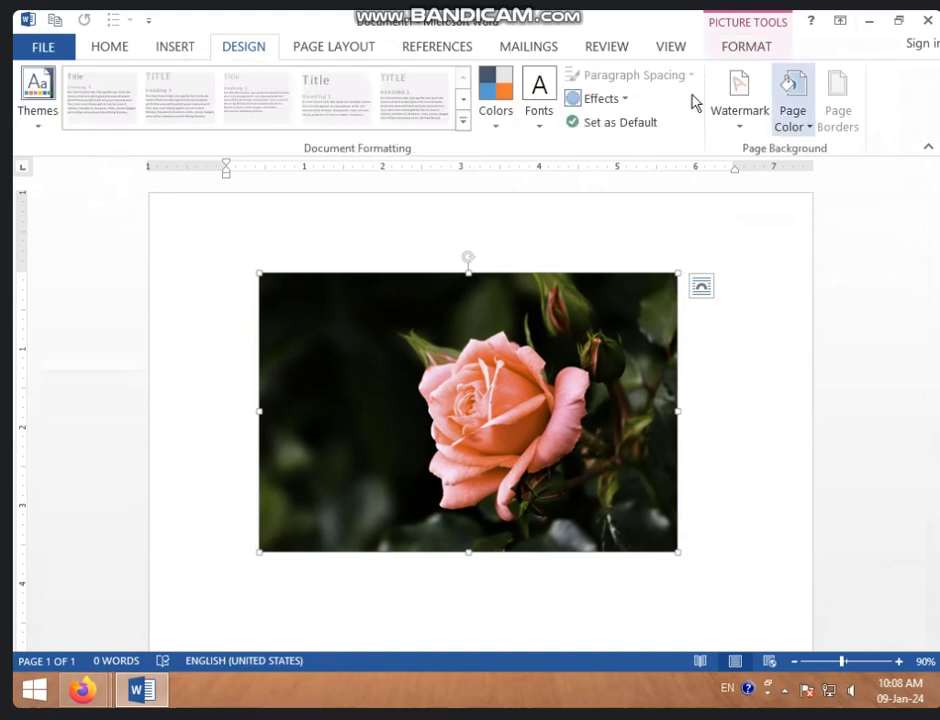
{"action": "left_click", "coordinate": [118, 45]}
{"action": "left_click", "coordinate": [178, 45]}
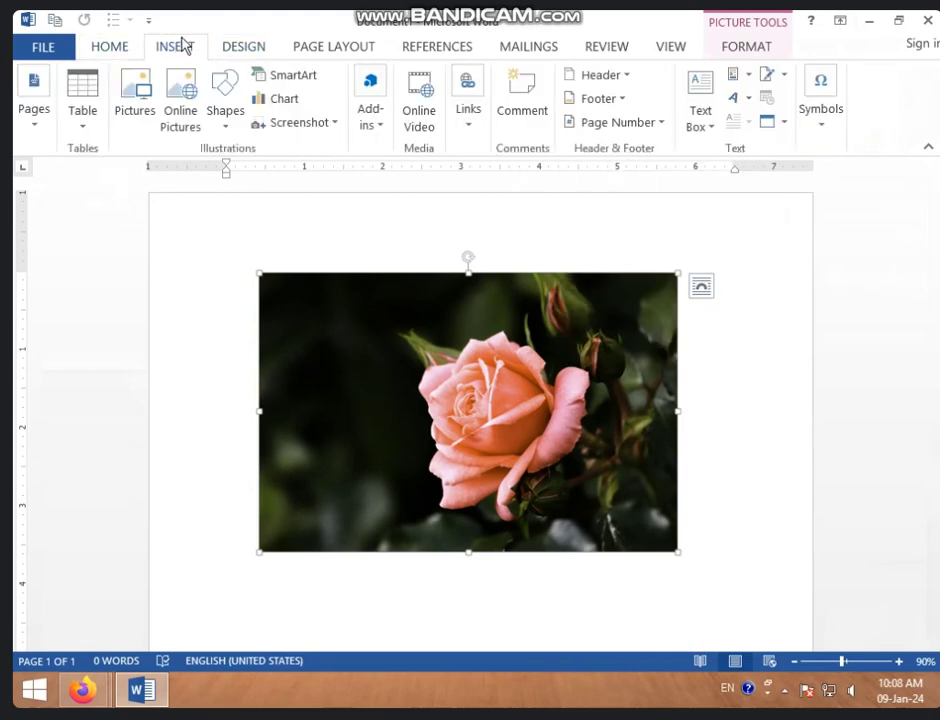
{"action": "left_click", "coordinate": [755, 48]}
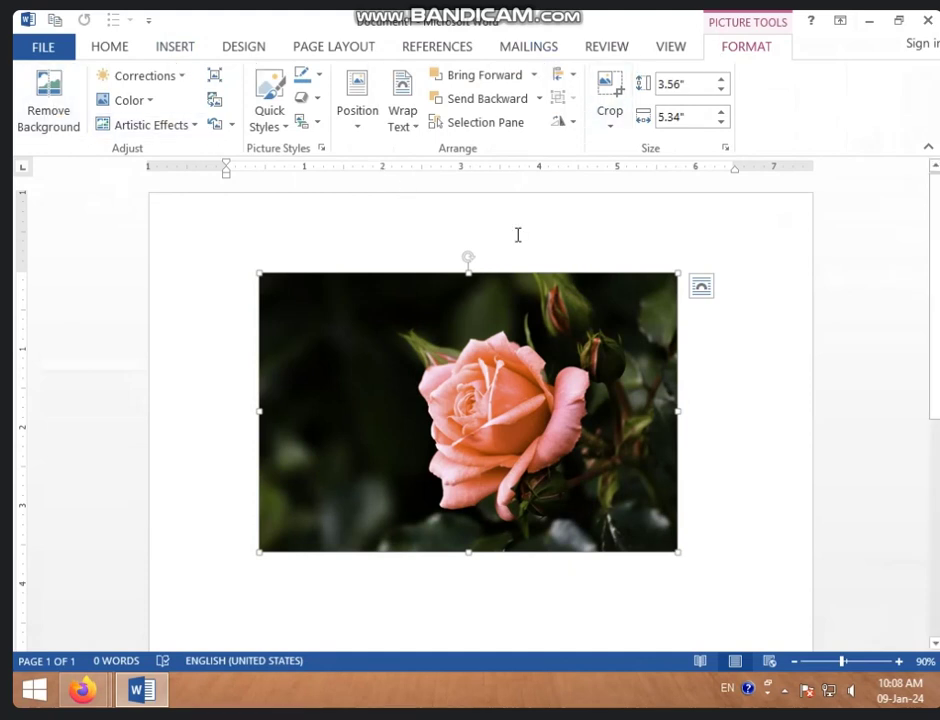
{"action": "left_click_drag", "start_coordinate": [443, 377], "coordinate": [496, 376]}
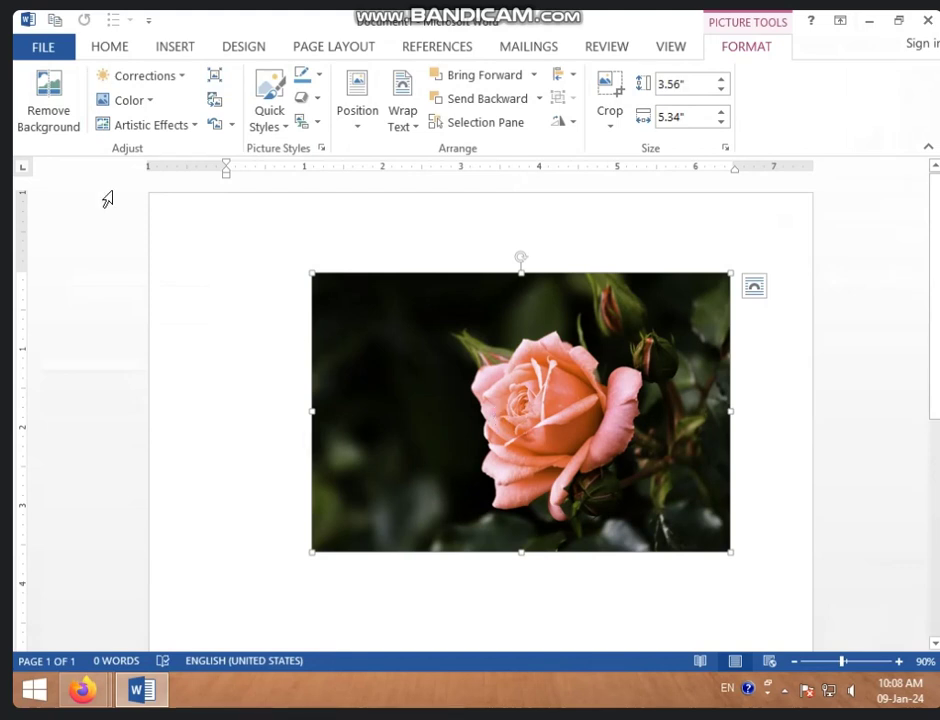
Step: Strip the rose picture's dark background with Remove Background and keep the changes
{"action": "left_click", "coordinate": [48, 110]}
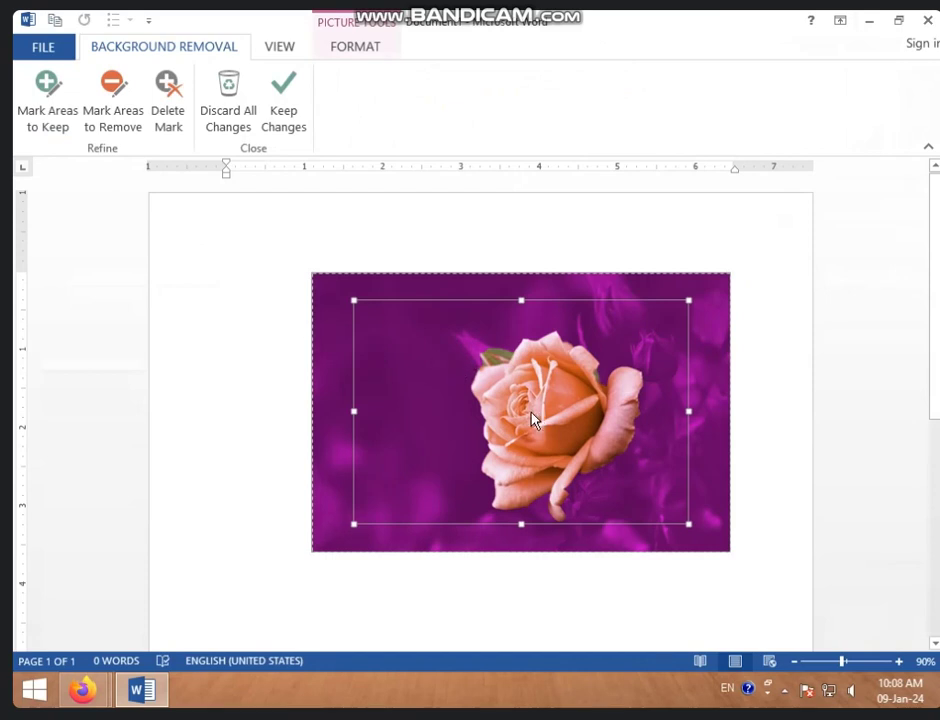
{"action": "left_click", "coordinate": [250, 256]}
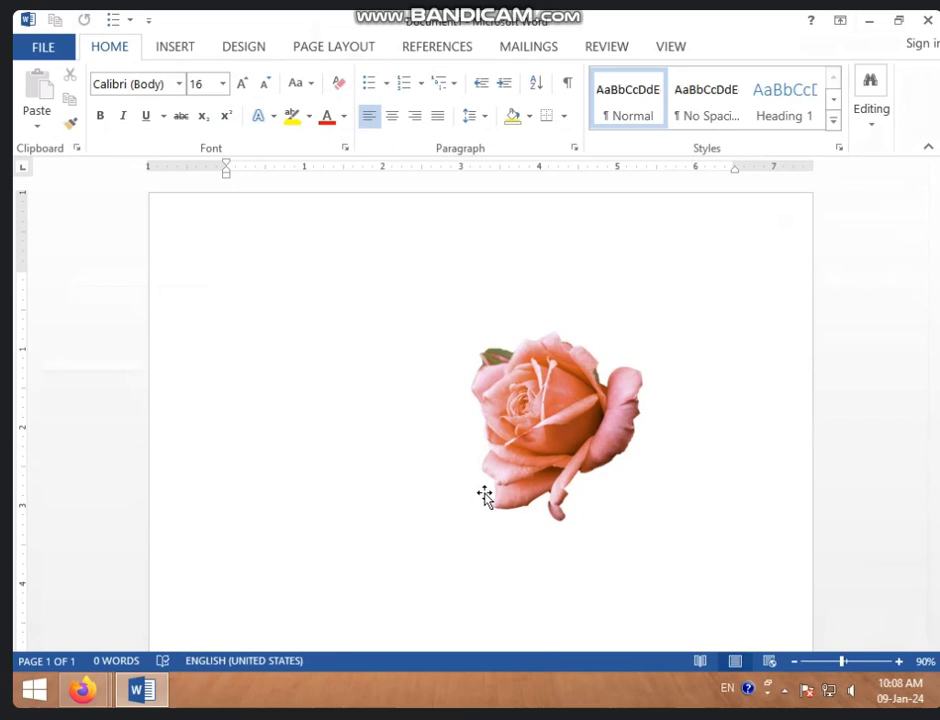
{"action": "left_click", "coordinate": [532, 448]}
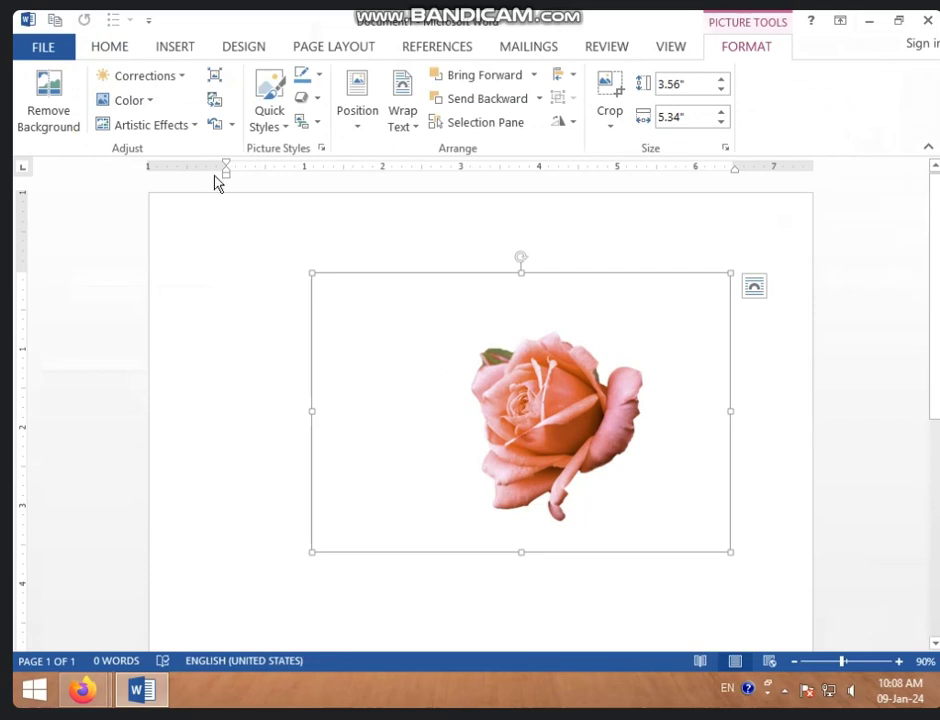
Step: Reset the rose picture to its original look, then delete it
{"action": "left_click", "coordinate": [215, 124]}
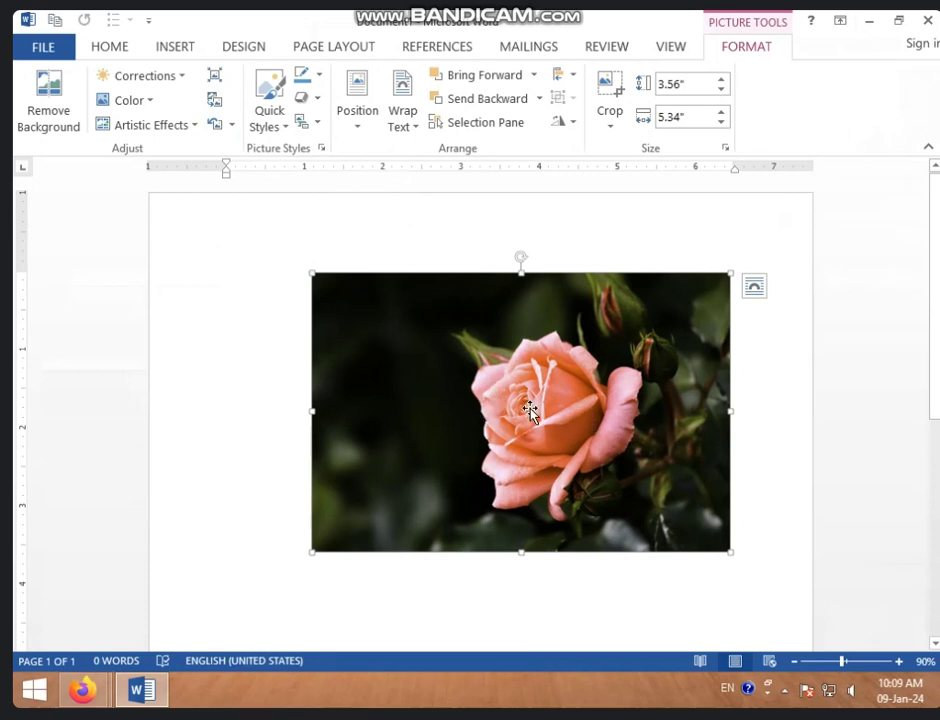
{"action": "key", "text": "Delete"}
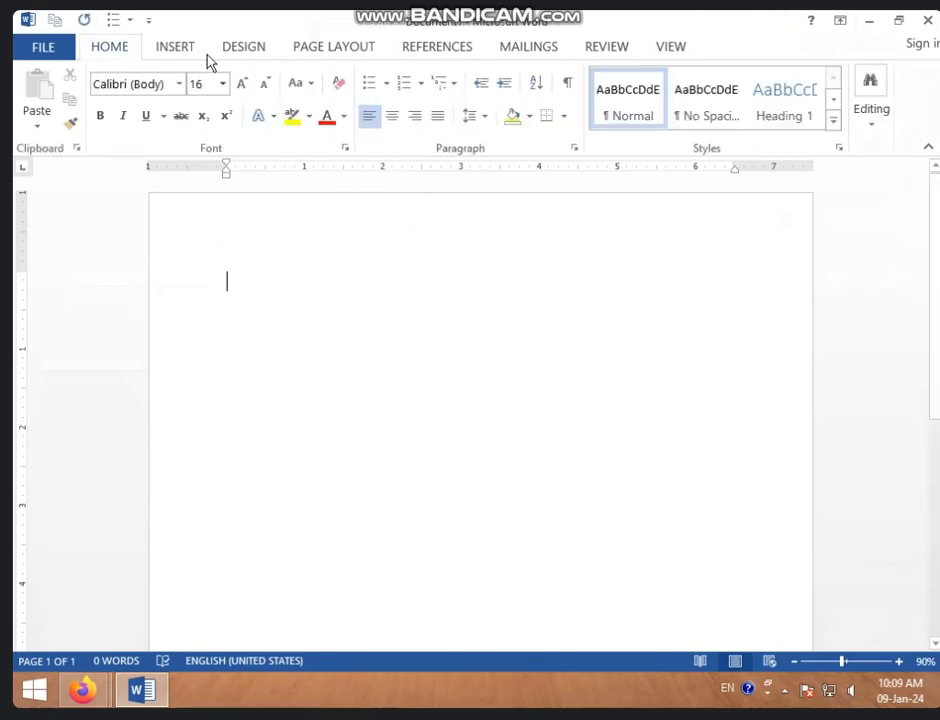
Step: Insert the doll picture 'download' from the WALLPAPER folder
{"action": "left_click", "coordinate": [175, 47]}
{"action": "left_click", "coordinate": [135, 95]}
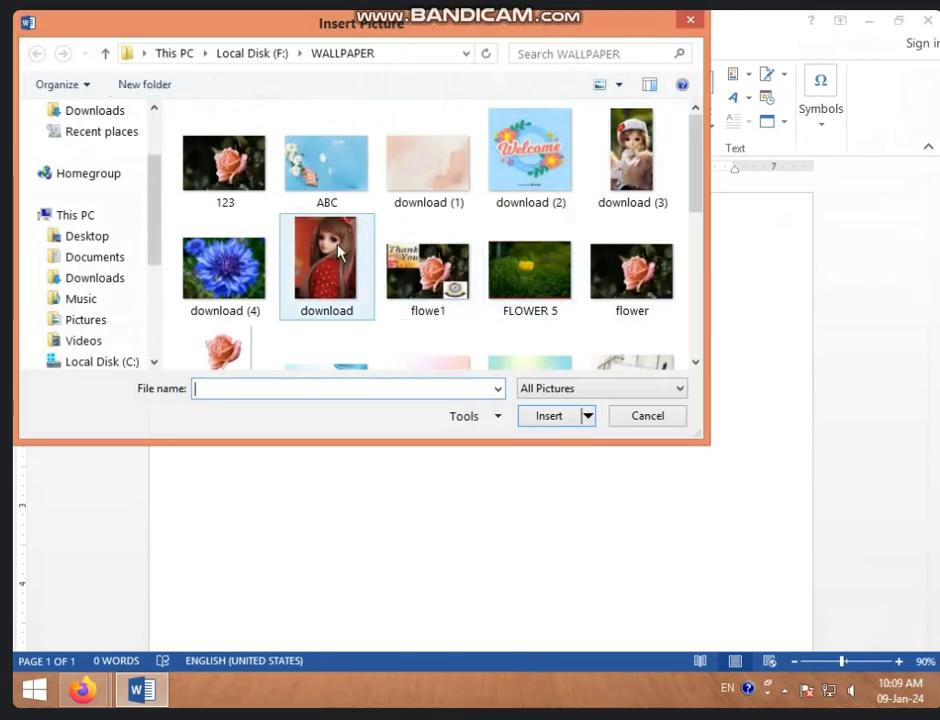
{"action": "left_click", "coordinate": [315, 255]}
{"action": "left_click", "coordinate": [549, 415]}
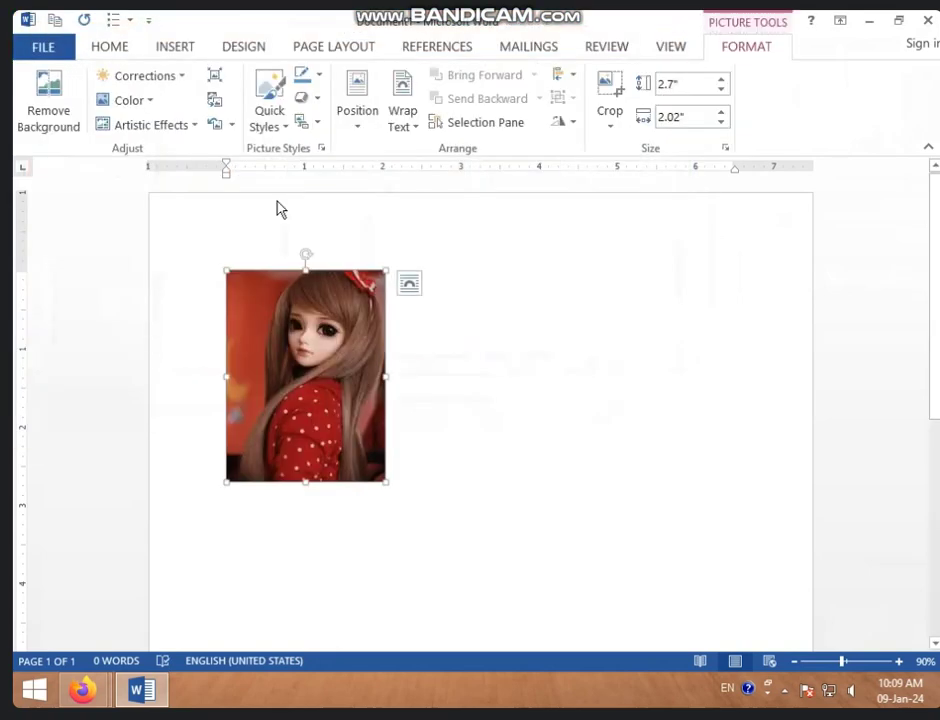
Step: Try removing the doll picture's background, then undo it with Ctrl+Z
{"action": "left_click", "coordinate": [36, 98]}
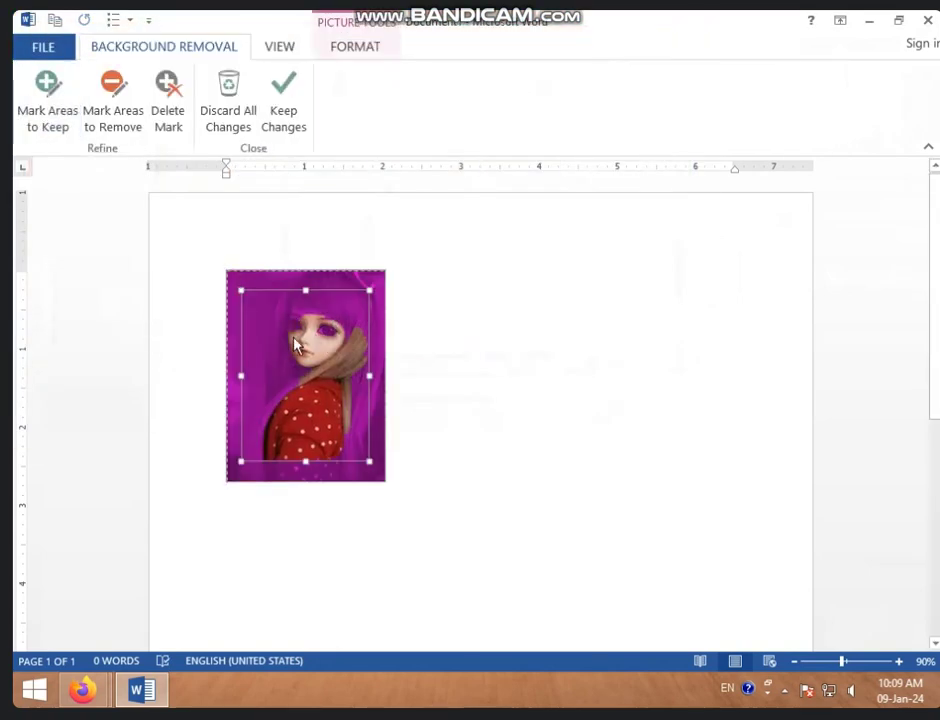
{"action": "left_click", "coordinate": [504, 348]}
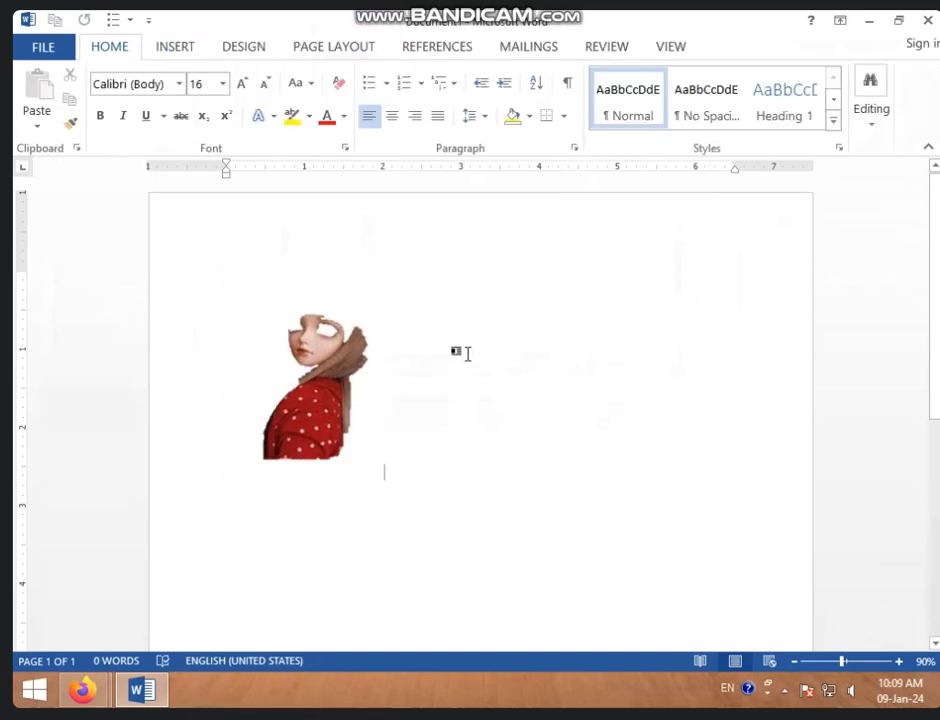
{"action": "key", "text": "ctrl+z"}
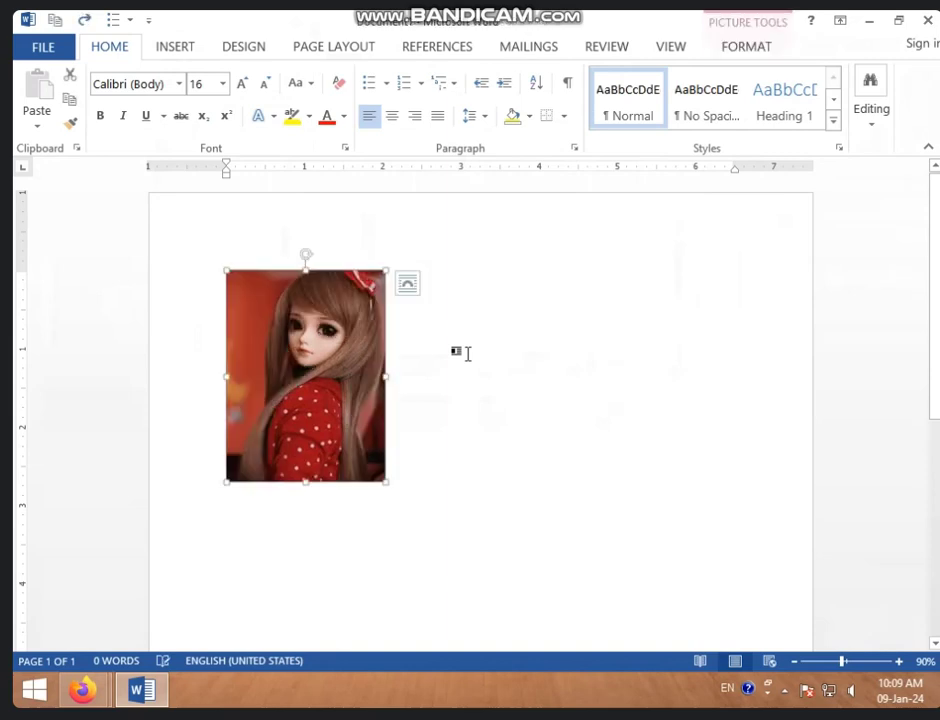
Step: Set the doll picture to In Front of Text and drag it right of centre
{"action": "left_click", "coordinate": [746, 46]}
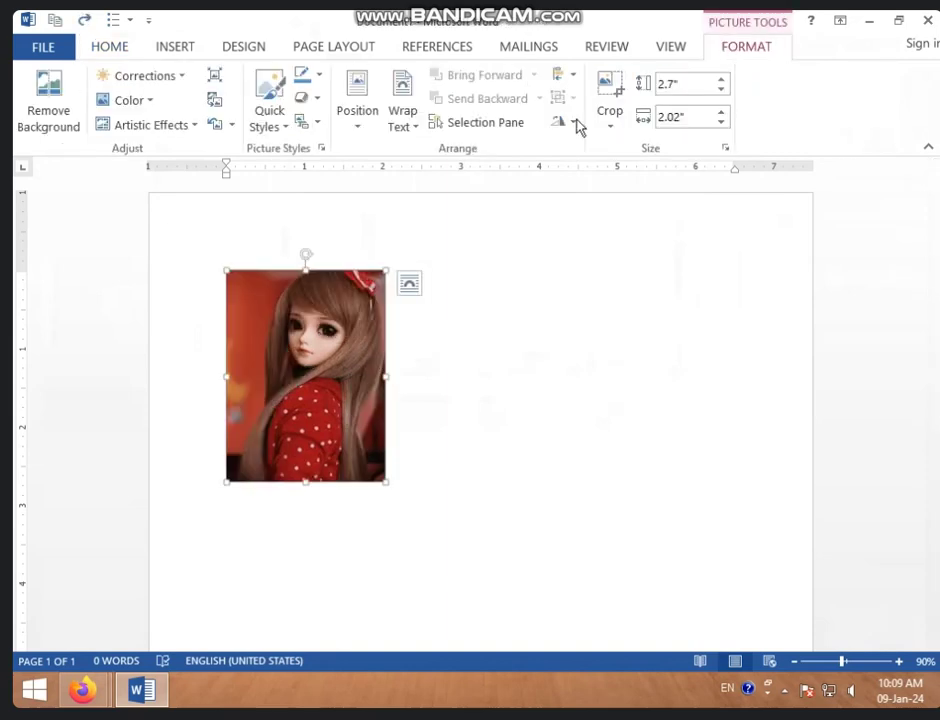
{"action": "left_click", "coordinate": [408, 286]}
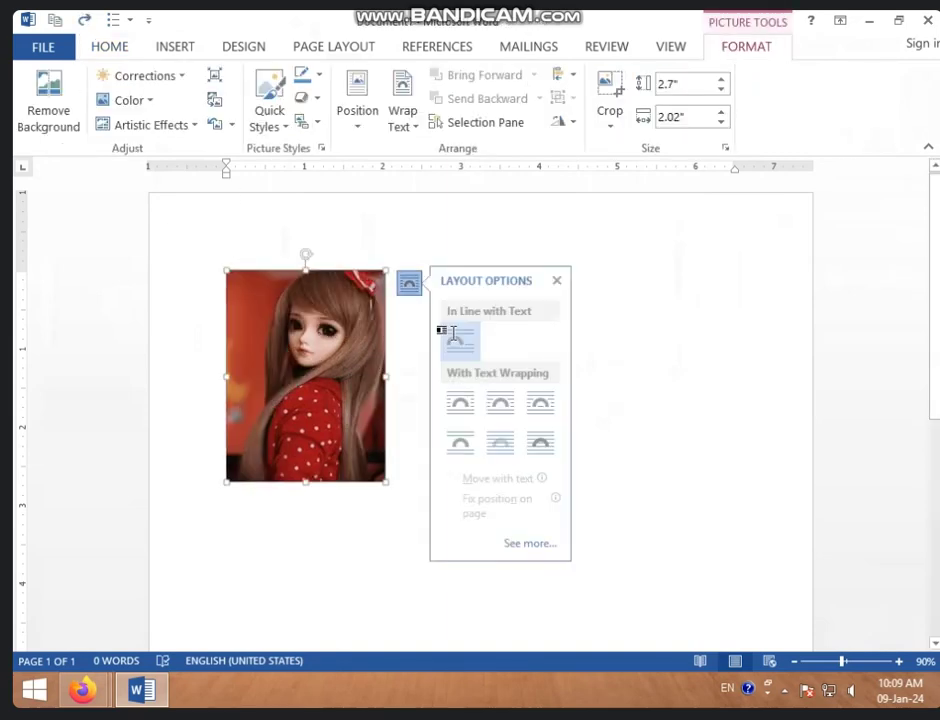
{"action": "left_click", "coordinate": [548, 447]}
{"action": "left_click", "coordinate": [561, 281]}
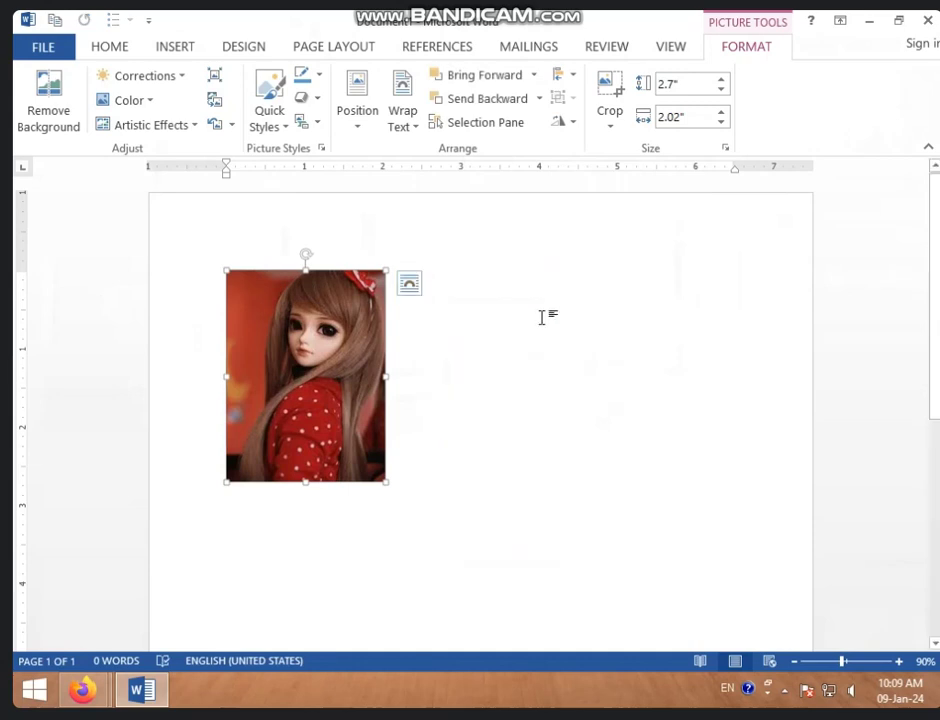
{"action": "left_click_drag", "start_coordinate": [314, 364], "coordinate": [580, 333]}
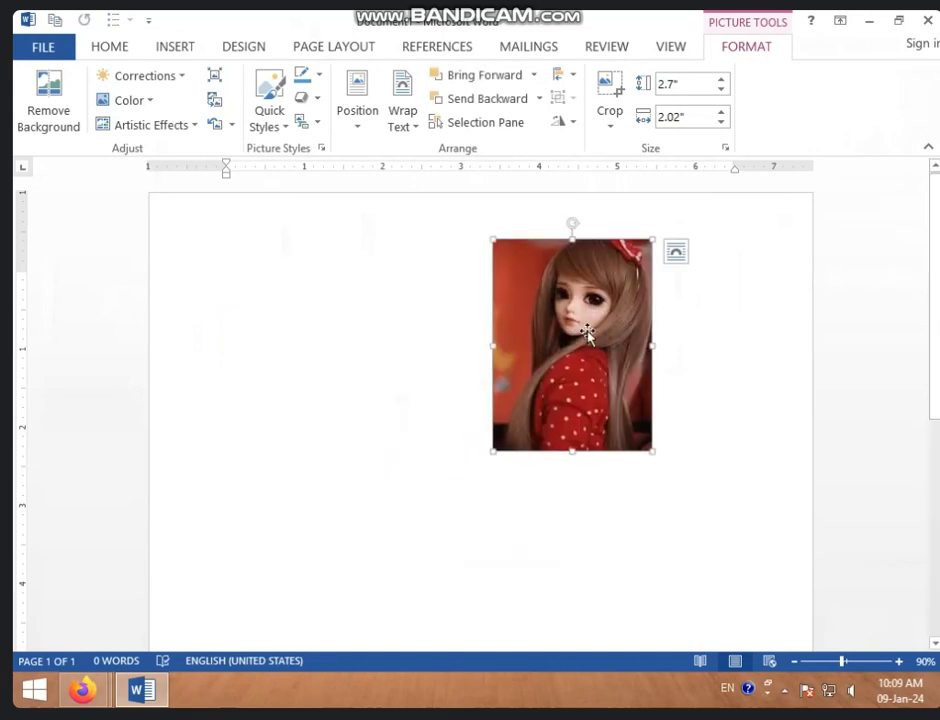
{"action": "left_click_drag", "start_coordinate": [587, 331], "coordinate": [537, 362]}
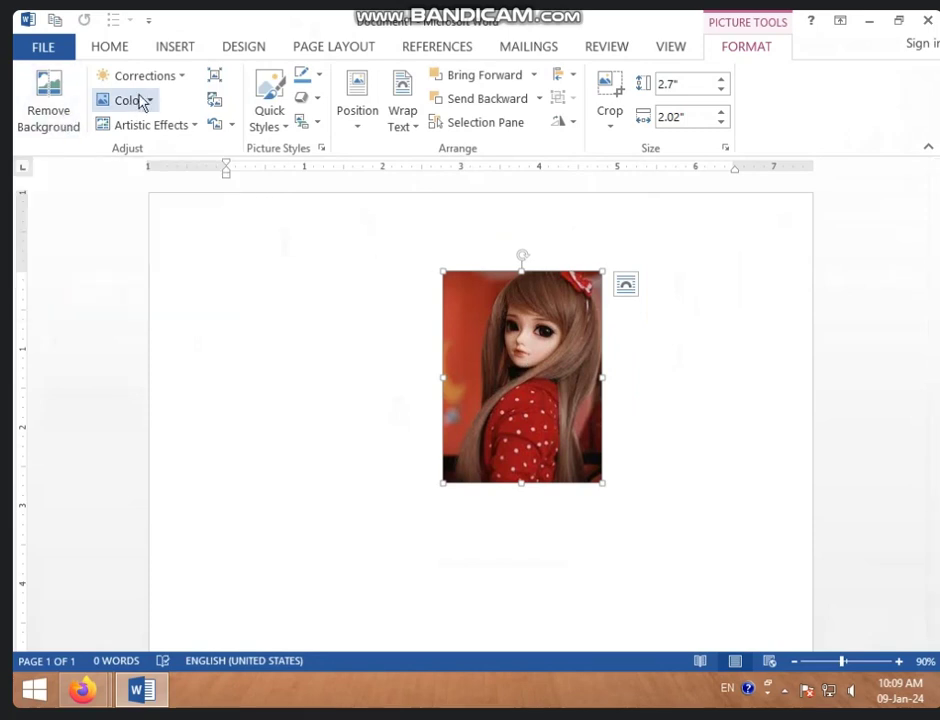
Step: Apply a brighter Brightness/Contrast correction preset to the doll picture
{"action": "left_click", "coordinate": [182, 78]}
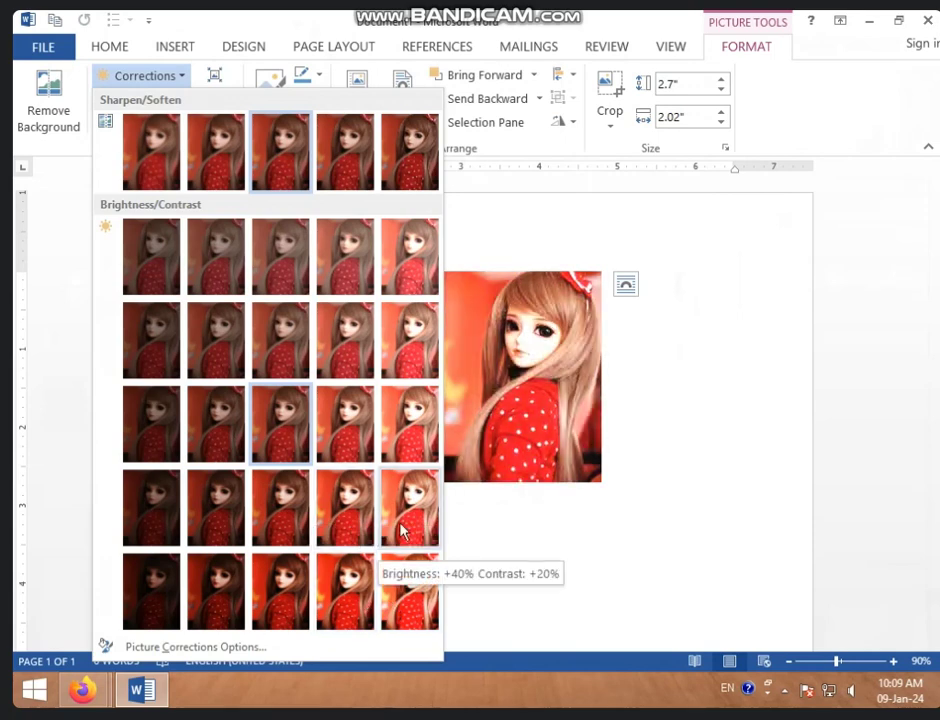
{"action": "key", "text": "Escape"}
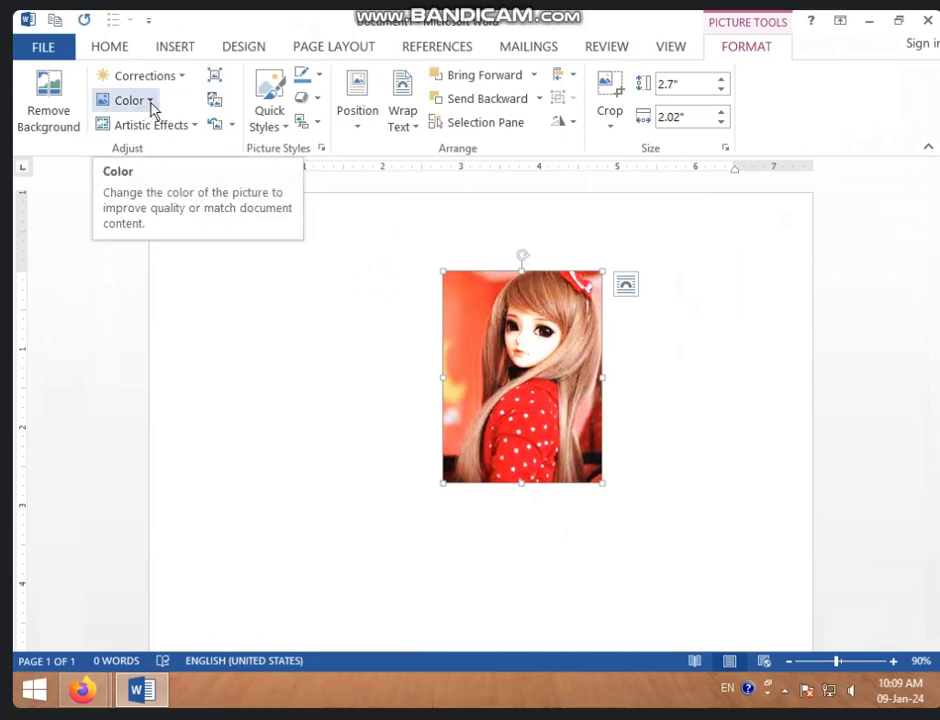
Step: Try greyscale on the doll picture, shift it right, then reset its colours
{"action": "left_click", "coordinate": [151, 107]}
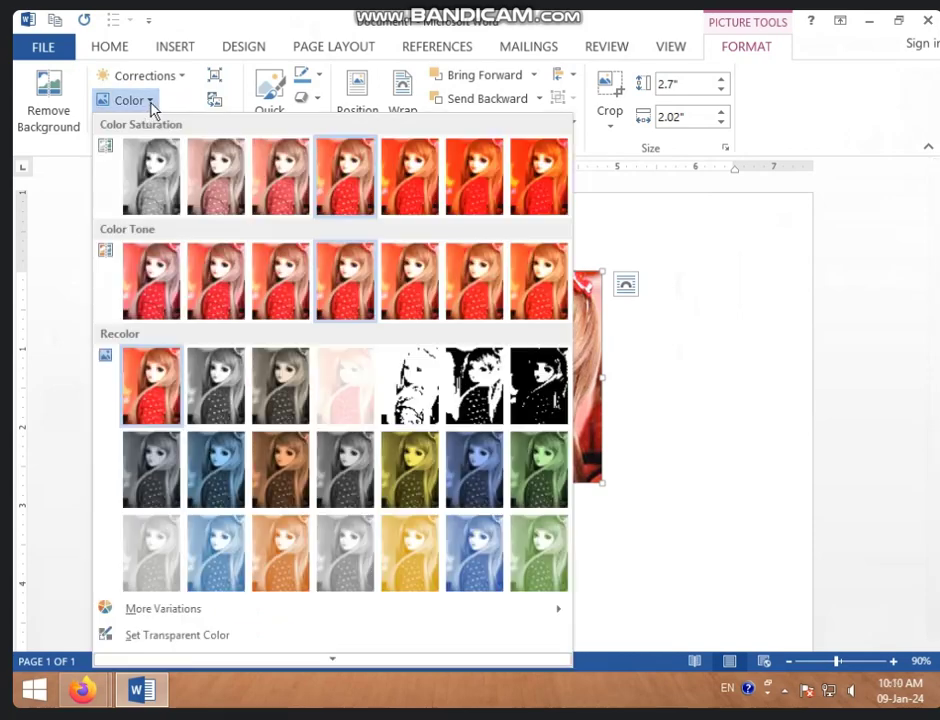
{"action": "left_click", "coordinate": [168, 207]}
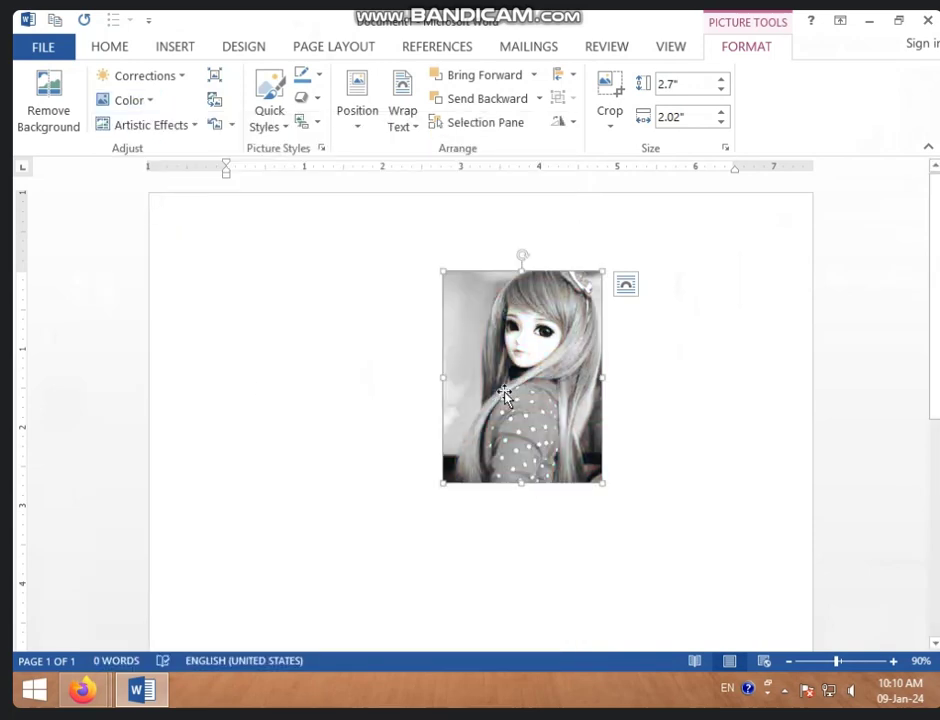
{"action": "left_click_drag", "start_coordinate": [506, 392], "coordinate": [638, 372]}
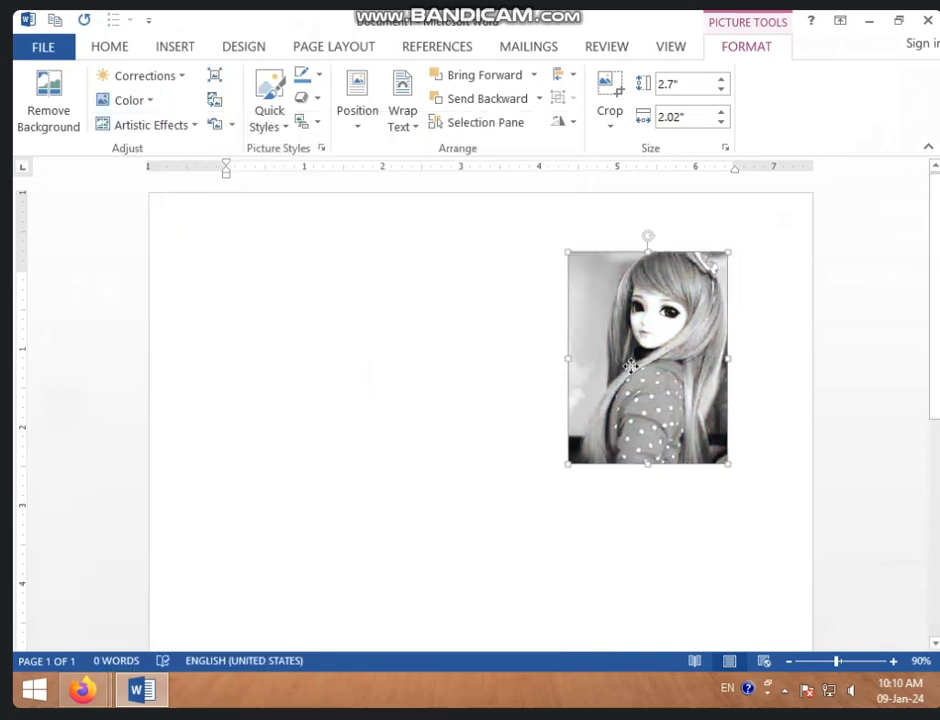
{"action": "left_click", "coordinate": [215, 124]}
Step: Recolour the doll picture with the blue-grey Recolor swatch
{"action": "left_click", "coordinate": [140, 101]}
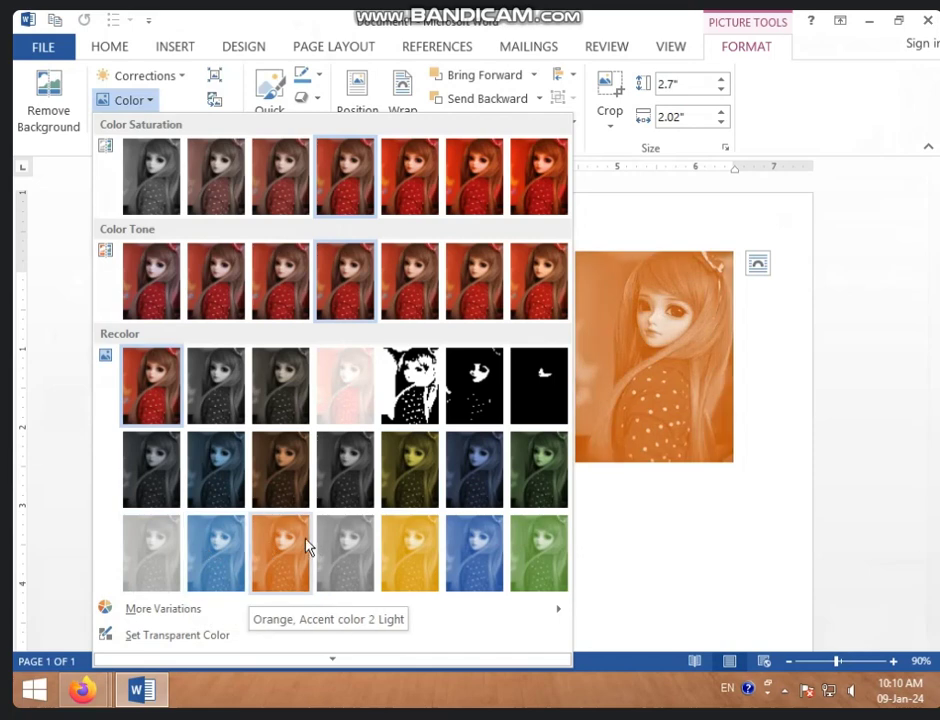
{"action": "left_click", "coordinate": [530, 557]}
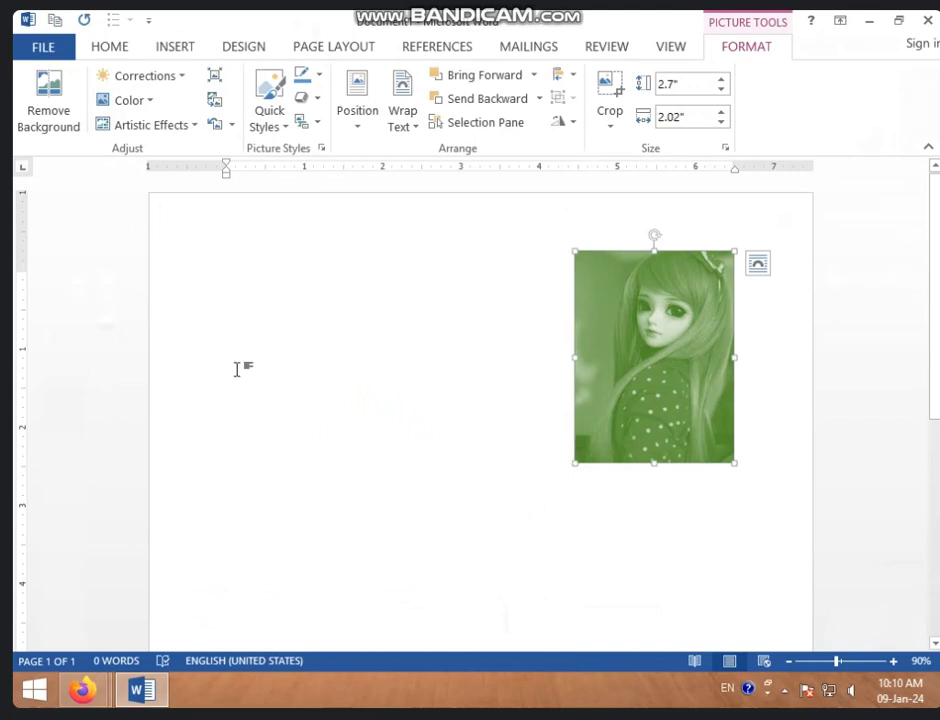
{"action": "left_click", "coordinate": [152, 105]}
{"action": "mouse_move", "coordinate": [163, 608]}
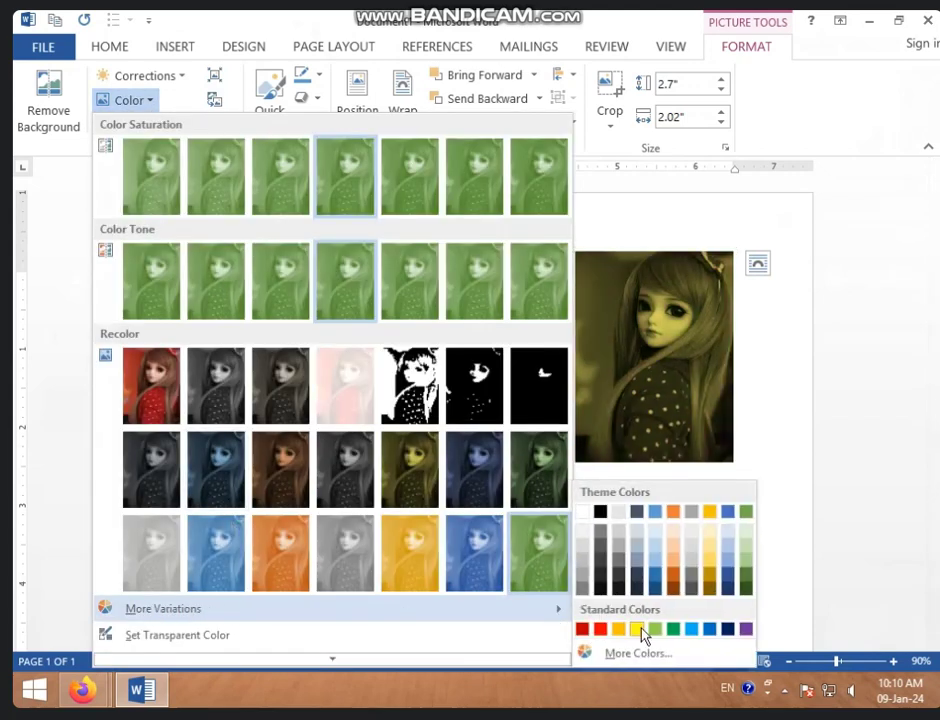
{"action": "left_click", "coordinate": [656, 566]}
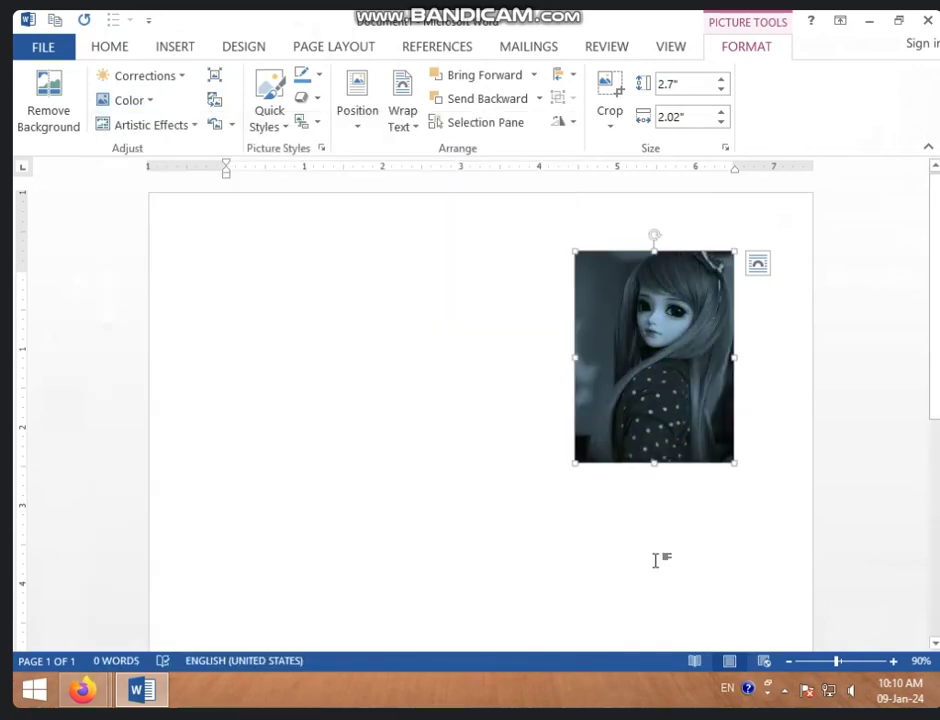
{"action": "left_click", "coordinate": [155, 102]}
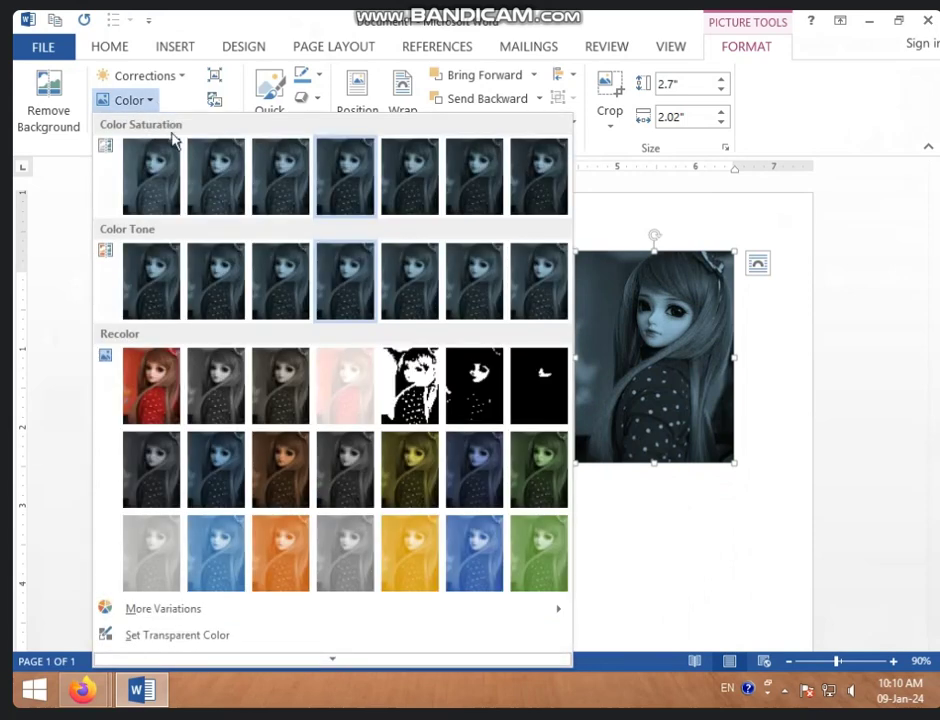
{"action": "left_click", "coordinate": [15, 297]}
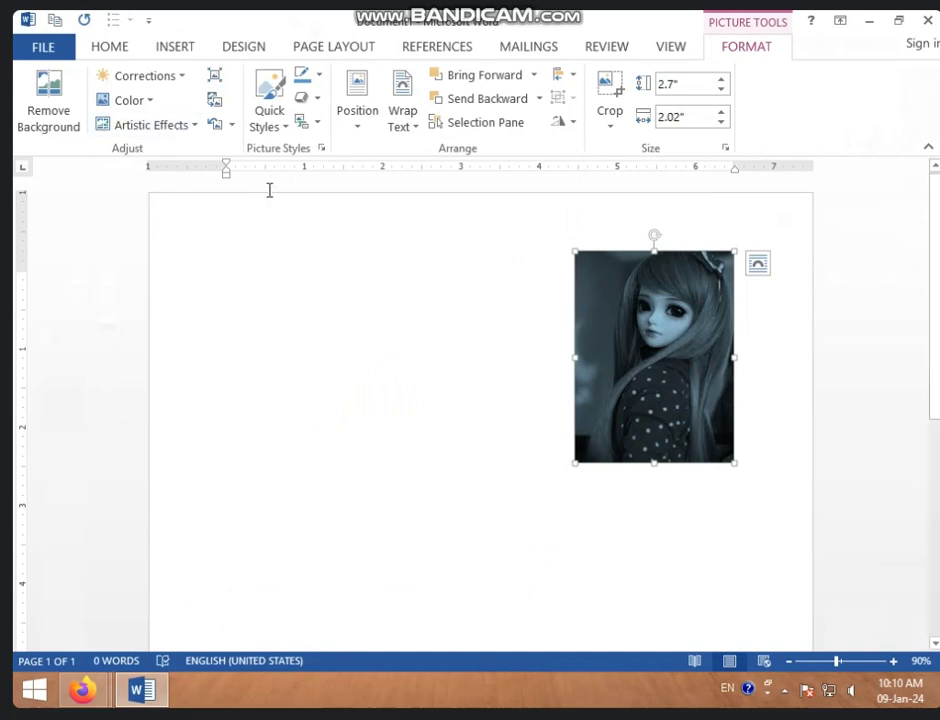
Step: Reset the doll picture, give it a textured artistic effect, and widen it to 2.66 inches
{"action": "left_click", "coordinate": [216, 126]}
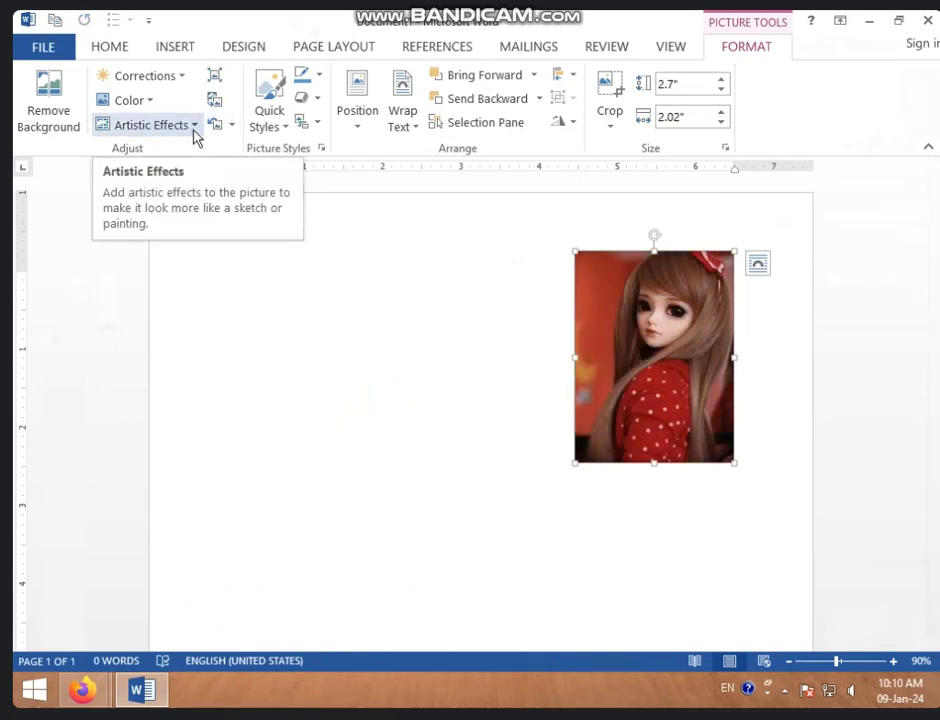
{"action": "left_click", "coordinate": [194, 130]}
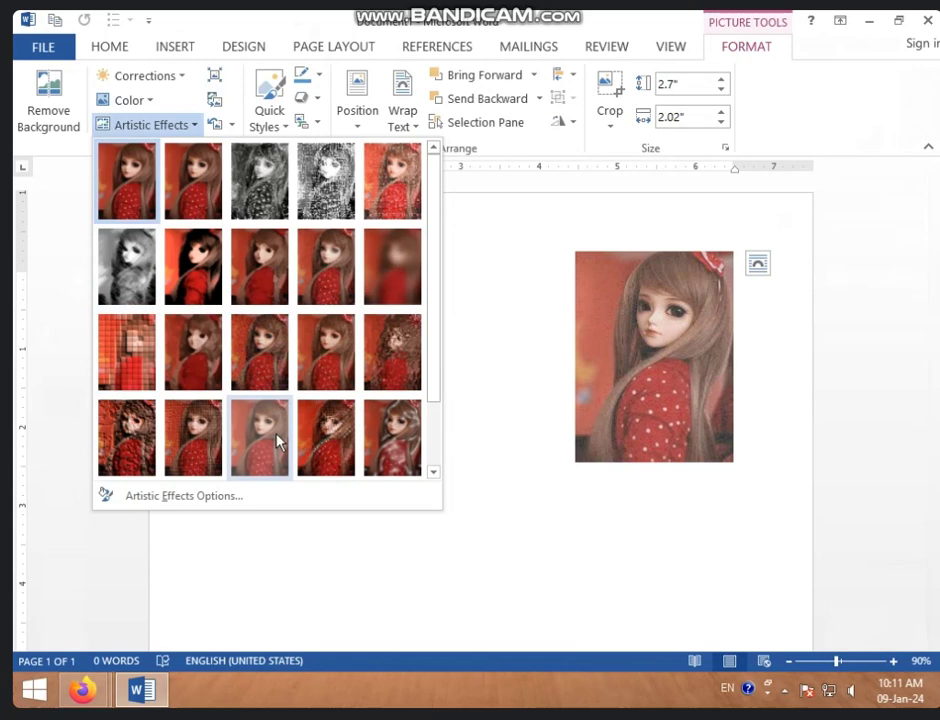
{"action": "left_click", "coordinate": [328, 440]}
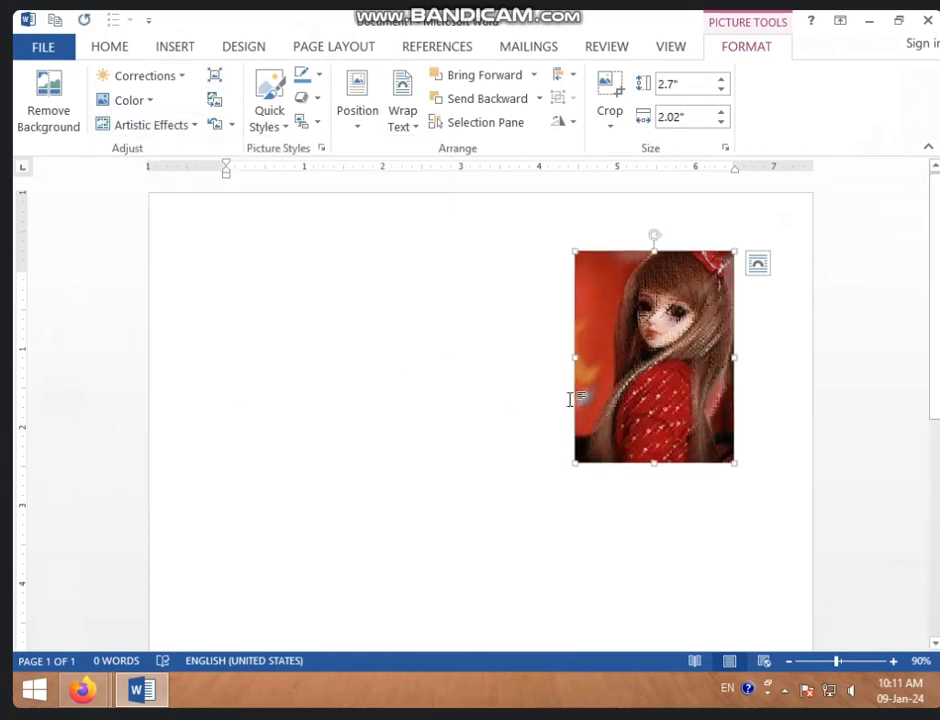
{"action": "left_click_drag", "start_coordinate": [575, 357], "coordinate": [527, 363]}
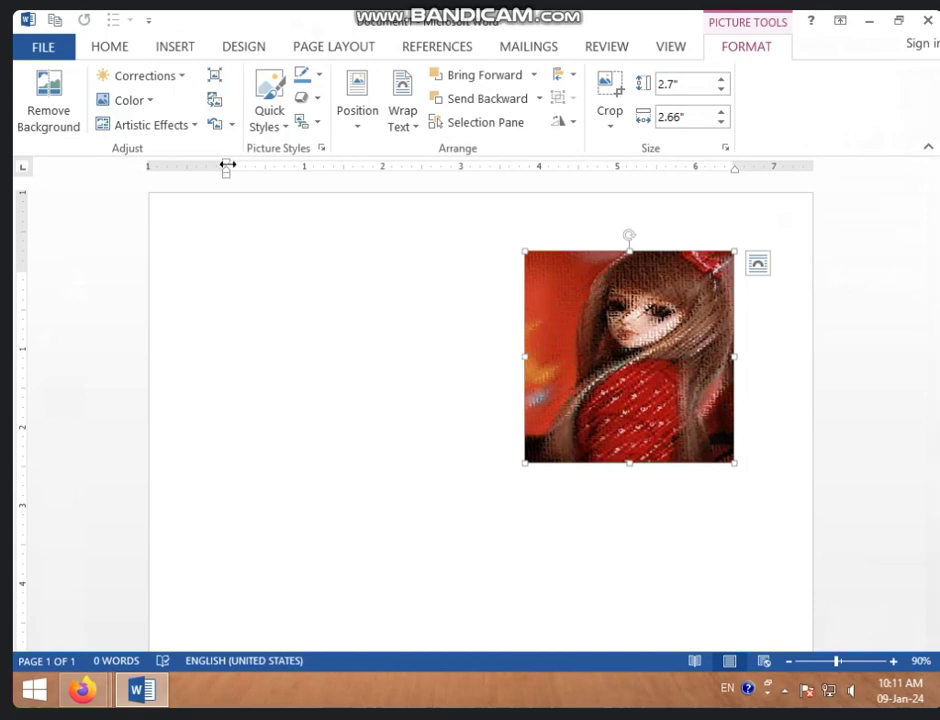
Step: Look at Compress Pictures, then use Change Picture to reach the Insert Pictures dialog
{"action": "left_click", "coordinate": [215, 78]}
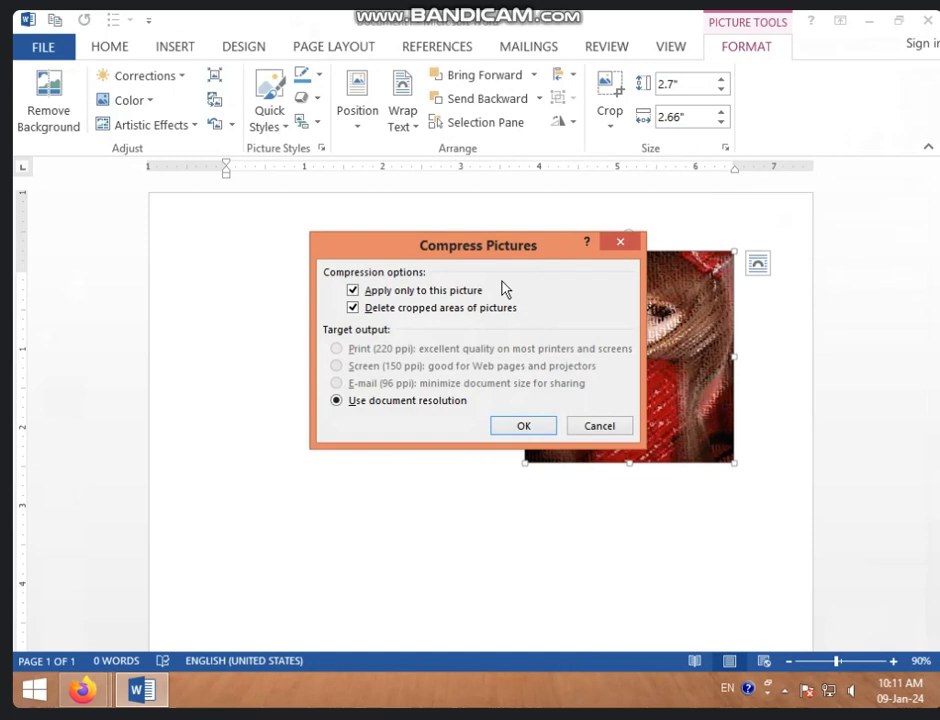
{"action": "left_click", "coordinate": [612, 430]}
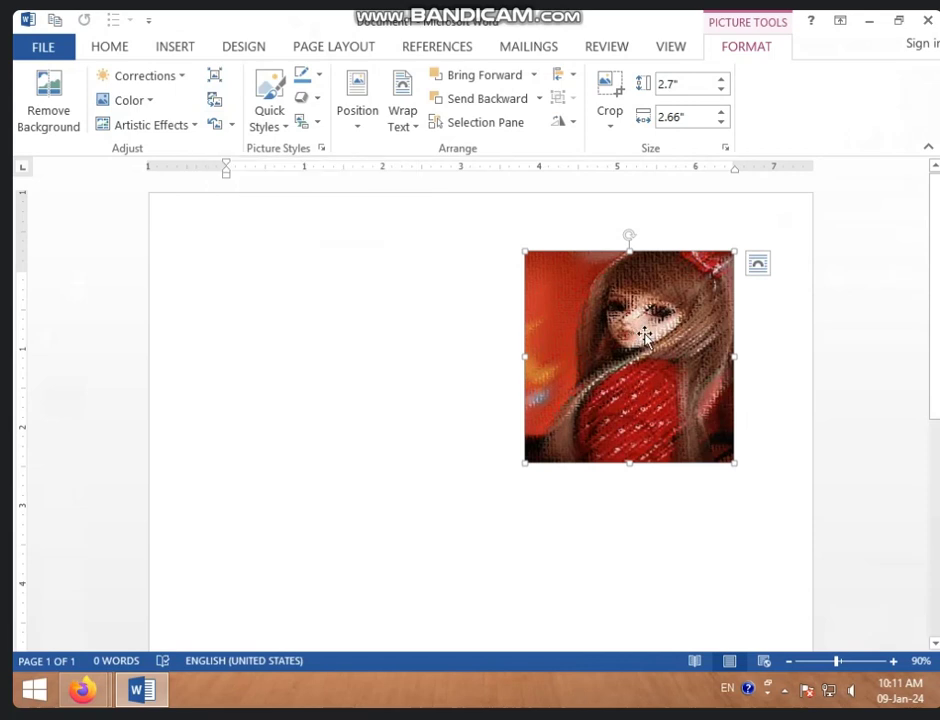
{"action": "left_click", "coordinate": [216, 101]}
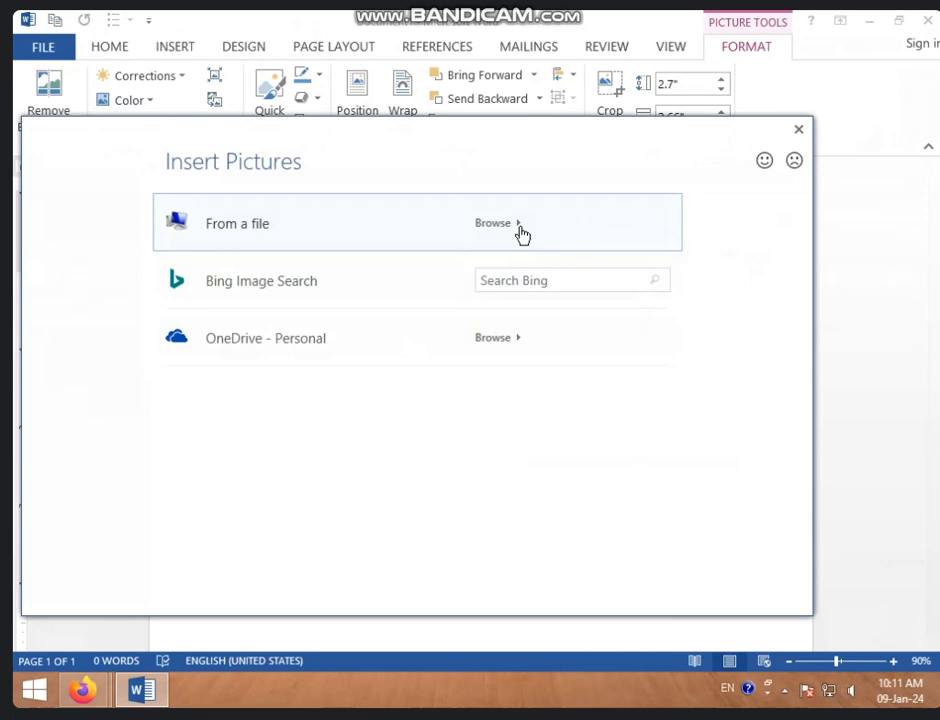
Step: Run a Bing Image Search for 'RADHA KRISHNA' pictures
{"action": "left_click", "coordinate": [552, 280]}
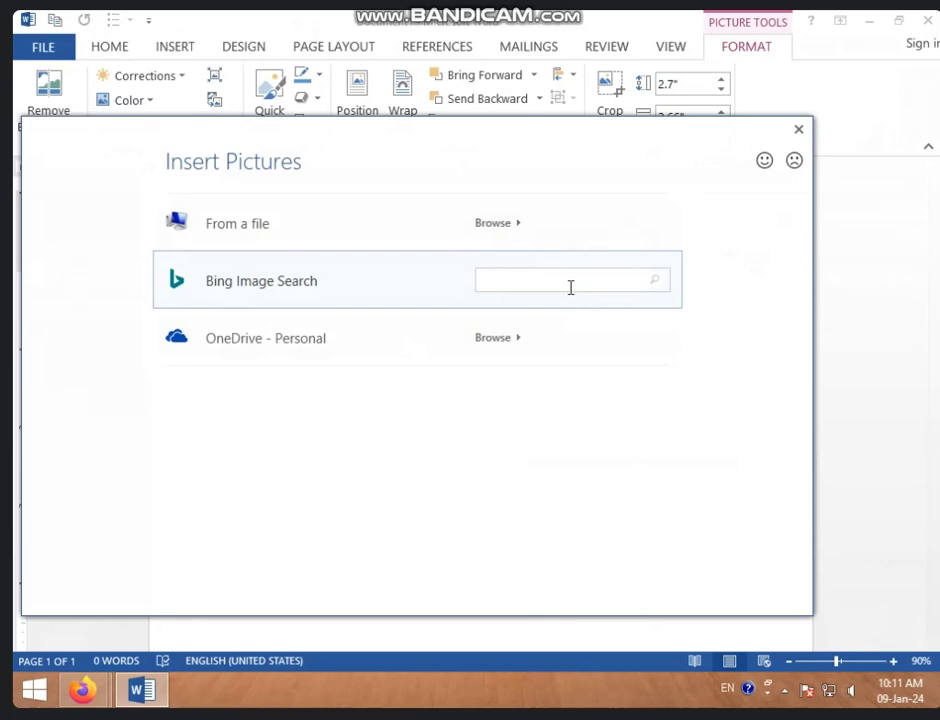
{"action": "type", "text": "RADHA"}
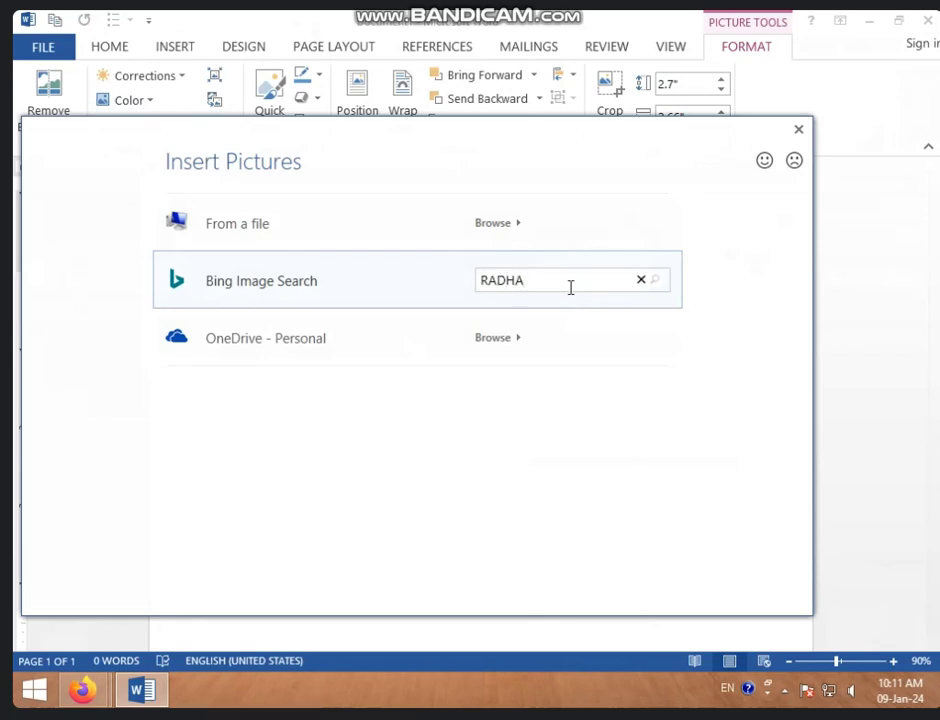
{"action": "type", "text": " KRISHN"}
{"action": "key", "text": "BackSpace"}
{"action": "key", "text": "BackSpace"}
{"action": "type", "text": "AN I"}
{"action": "type", "text": "MAGES"}
{"action": "key", "text": "Return"}
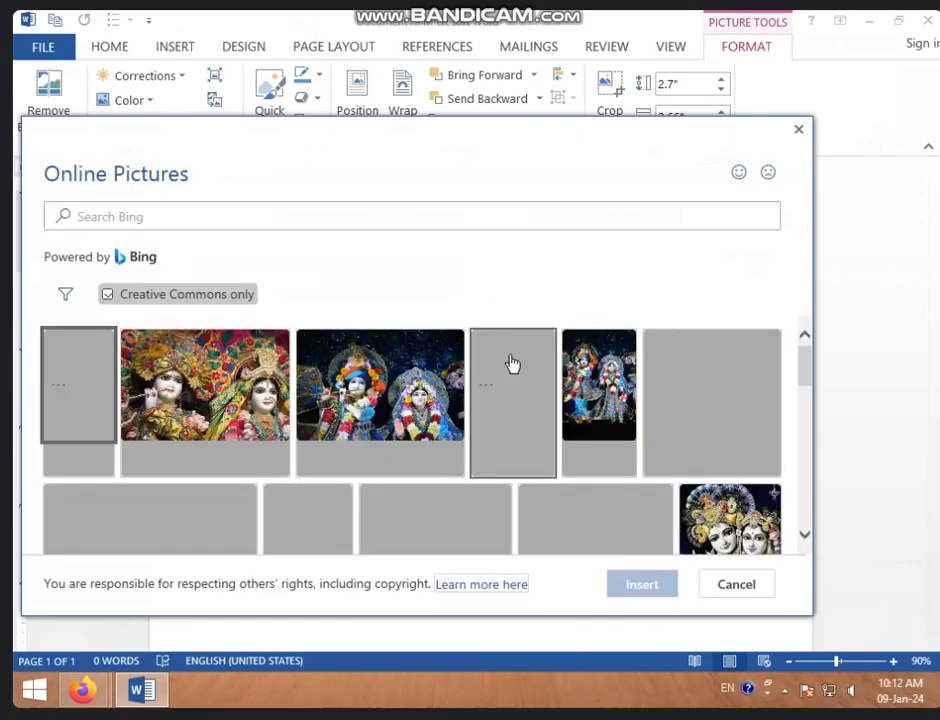
Step: Include non-Creative-Commons results and insert the Krishna-with-flute-on-black image
{"action": "left_click", "coordinate": [221, 304]}
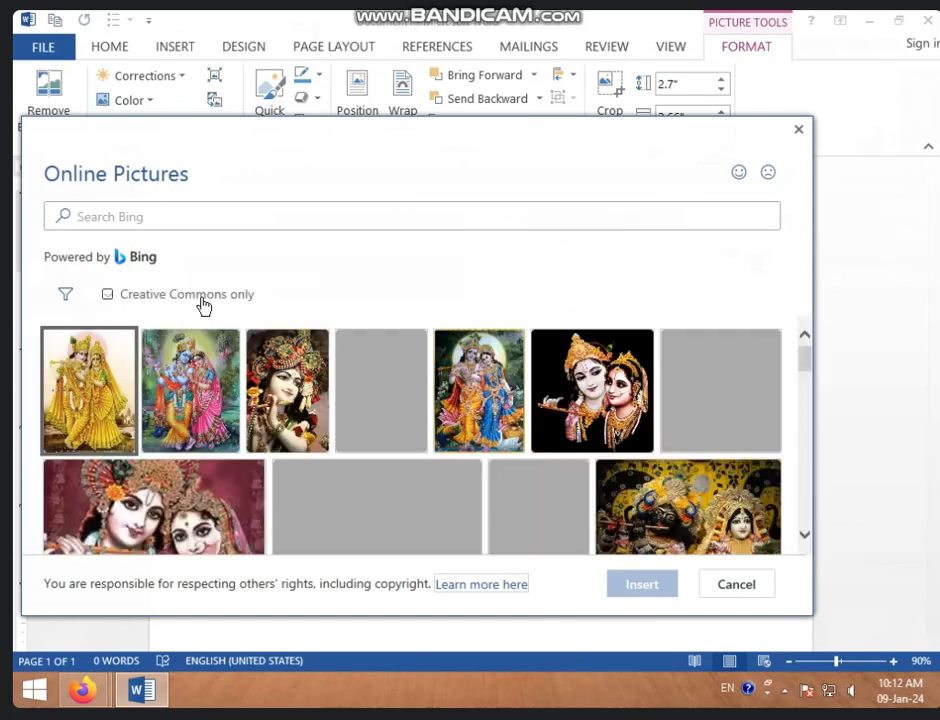
{"action": "scroll", "coordinate": [508, 405], "scroll_direction": "down", "scroll_amount": 1}
{"action": "scroll", "coordinate": [508, 405], "scroll_direction": "down", "scroll_amount": 1}
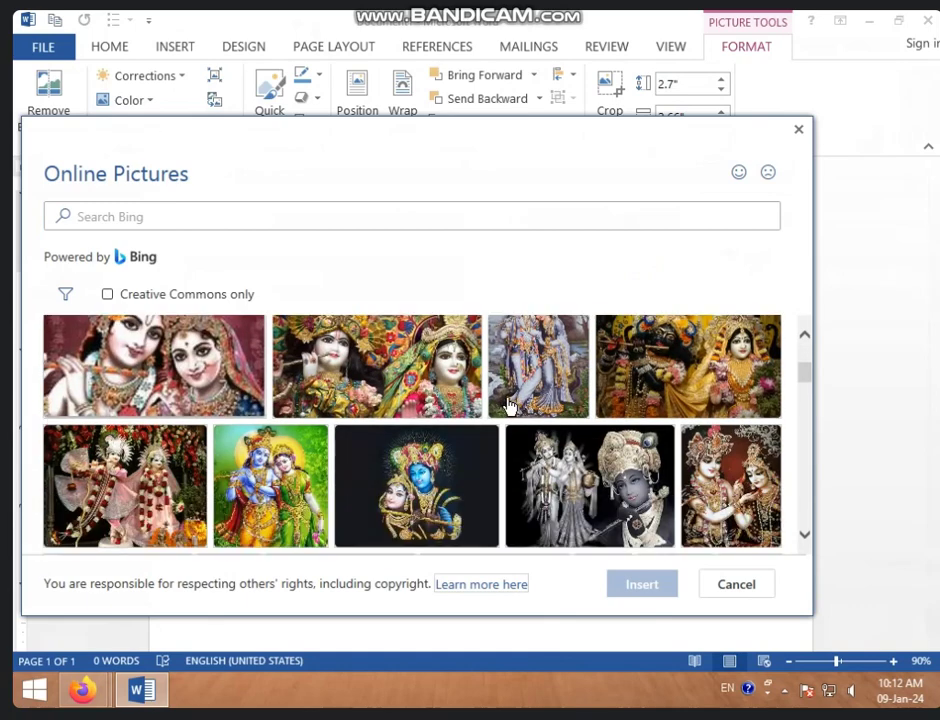
{"action": "scroll", "coordinate": [508, 405], "scroll_direction": "down", "scroll_amount": 1}
{"action": "scroll", "coordinate": [508, 405], "scroll_direction": "down", "scroll_amount": 1}
{"action": "scroll", "coordinate": [508, 405], "scroll_direction": "down", "scroll_amount": 1}
{"action": "scroll", "coordinate": [508, 405], "scroll_direction": "down", "scroll_amount": 1}
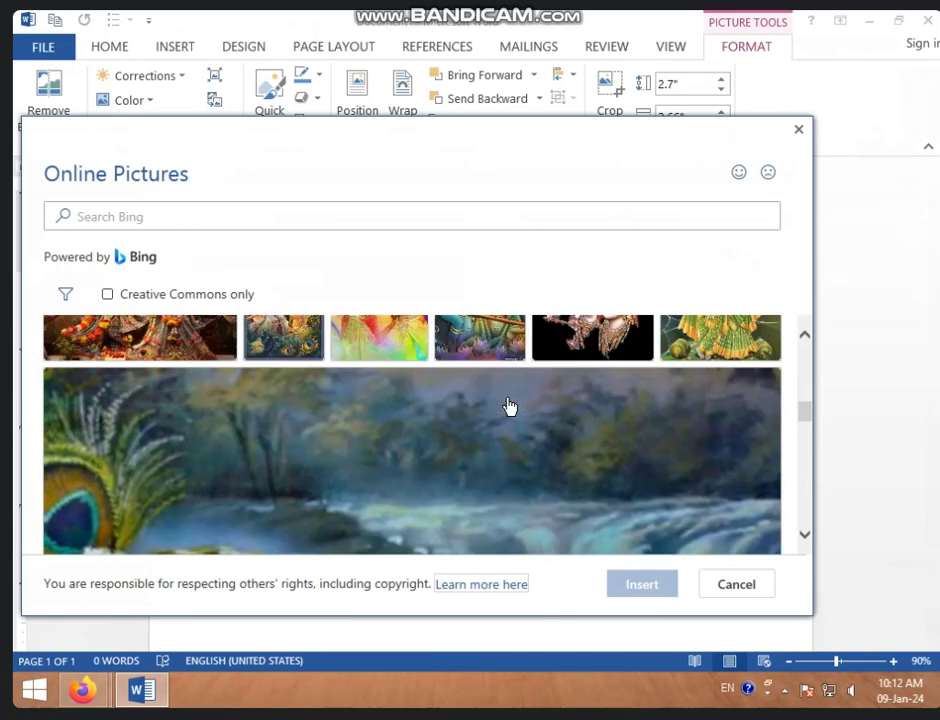
{"action": "scroll", "coordinate": [508, 405], "scroll_direction": "down", "scroll_amount": 1}
{"action": "scroll", "coordinate": [508, 405], "scroll_direction": "down", "scroll_amount": 1}
{"action": "scroll", "coordinate": [508, 405], "scroll_direction": "down", "scroll_amount": 1}
{"action": "scroll", "coordinate": [508, 405], "scroll_direction": "down", "scroll_amount": 2}
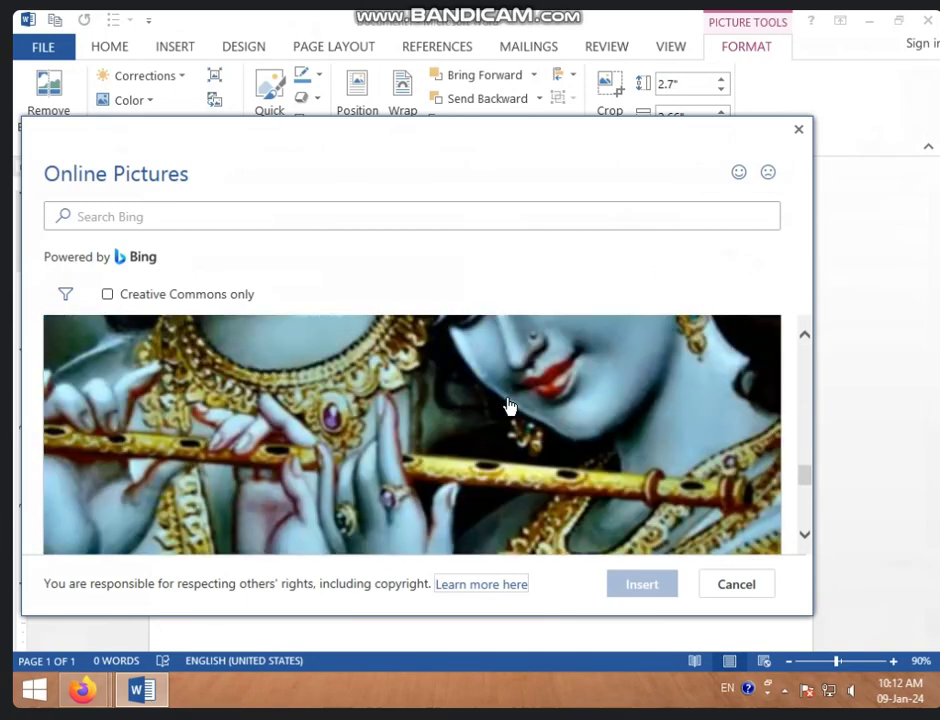
{"action": "scroll", "coordinate": [512, 405], "scroll_direction": "down", "scroll_amount": 1}
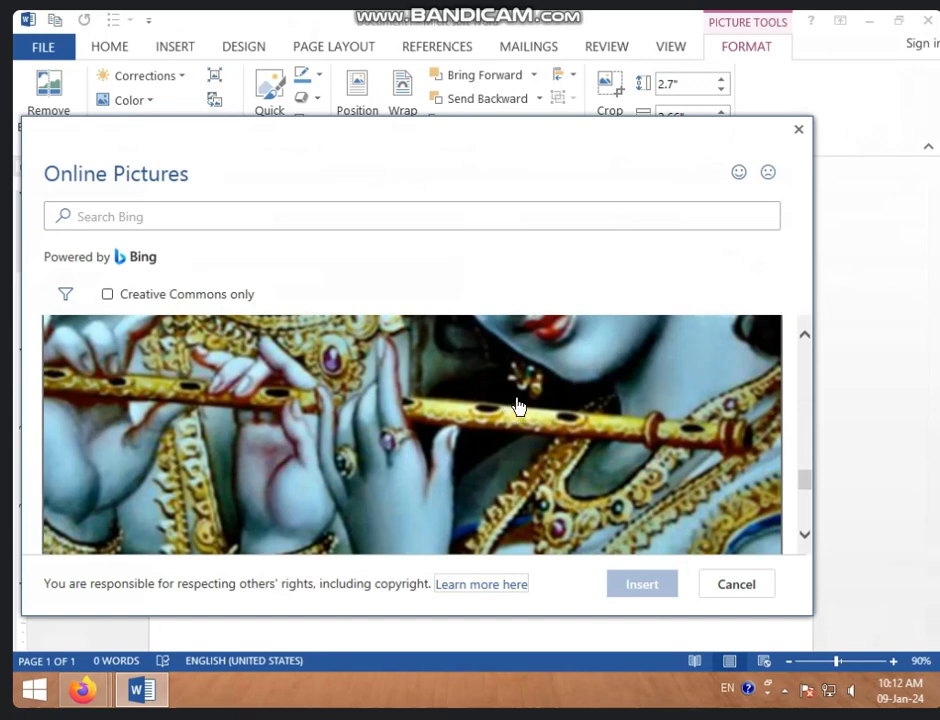
{"action": "scroll", "coordinate": [518, 405], "scroll_direction": "up", "scroll_amount": 1}
{"action": "scroll", "coordinate": [518, 405], "scroll_direction": "down", "scroll_amount": 1}
{"action": "scroll", "coordinate": [518, 405], "scroll_direction": "down", "scroll_amount": 1}
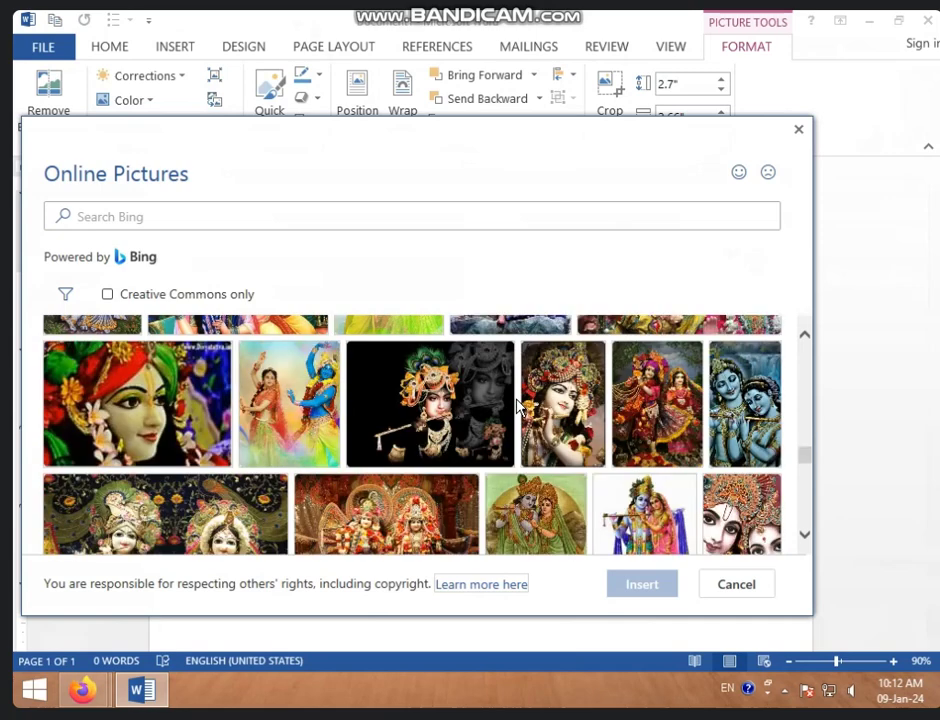
{"action": "scroll", "coordinate": [530, 410], "scroll_direction": "up", "scroll_amount": 1}
{"action": "scroll", "coordinate": [540, 413], "scroll_direction": "down", "scroll_amount": 1}
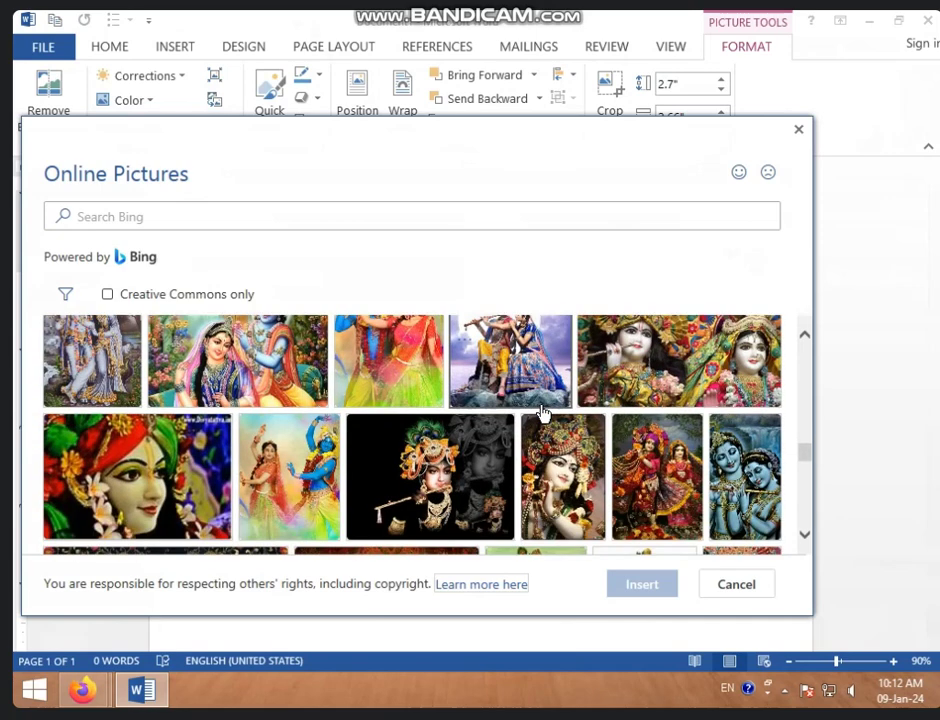
{"action": "left_click", "coordinate": [450, 415]}
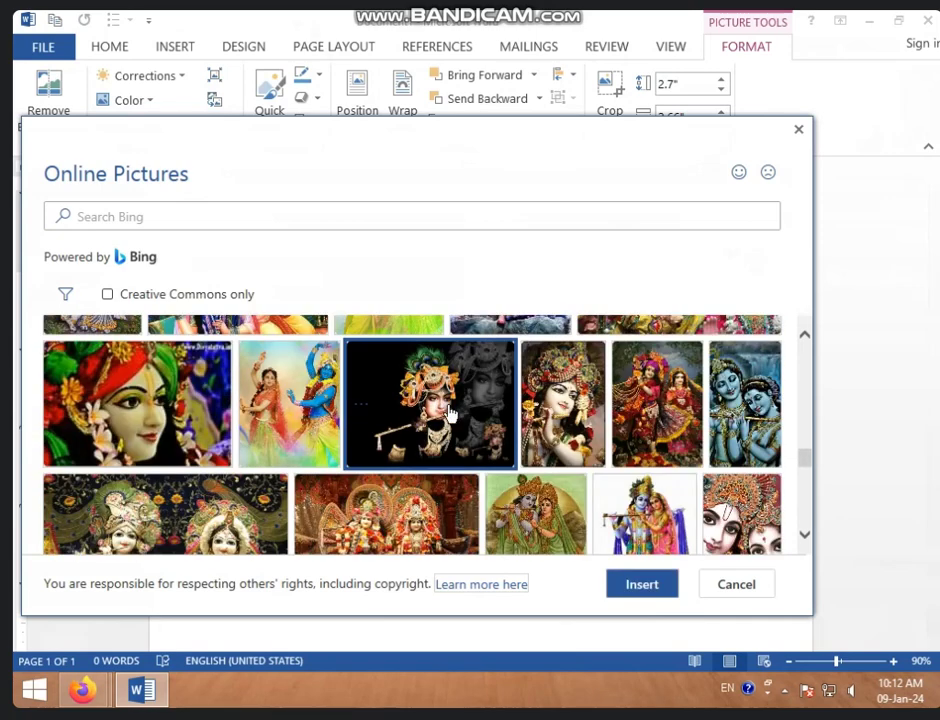
{"action": "left_click", "coordinate": [640, 590]}
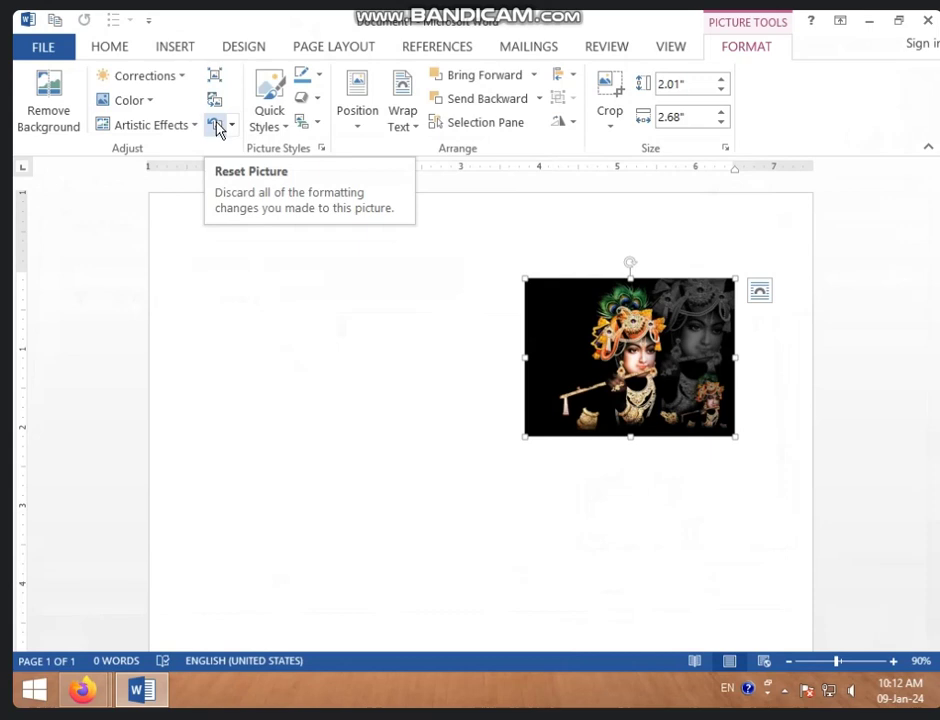
Step: Move the inserted Krishna picture lower and left, nearer the page centre
{"action": "left_click_drag", "start_coordinate": [714, 355], "coordinate": [714, 382]}
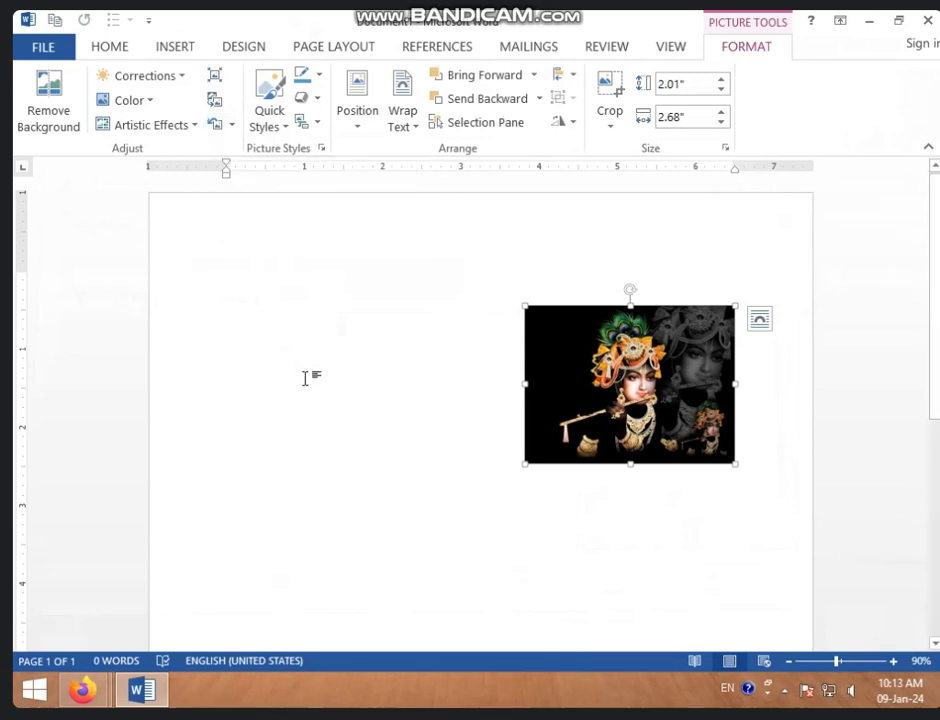
{"action": "mouse_move", "coordinate": [574, 389]}
{"action": "left_mouse_down"}
{"action": "mouse_move", "coordinate": [525, 397]}
{"action": "mouse_move", "coordinate": [485, 384]}
{"action": "left_mouse_up"}
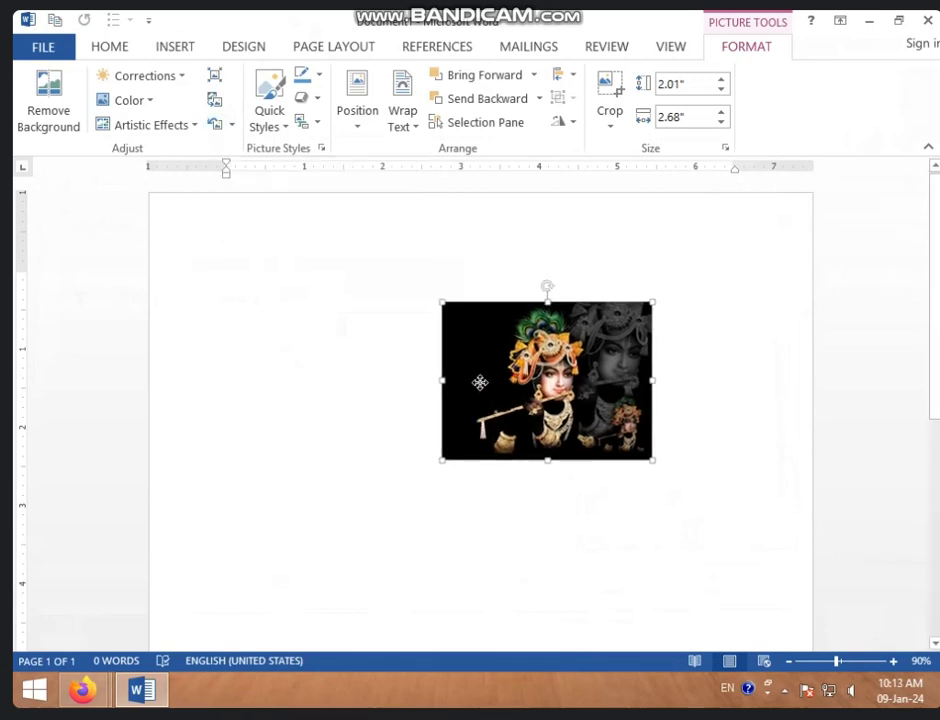
Step: Try the oval framed quick style, then apply the thin black-frame style instead
{"action": "left_click", "coordinate": [288, 136]}
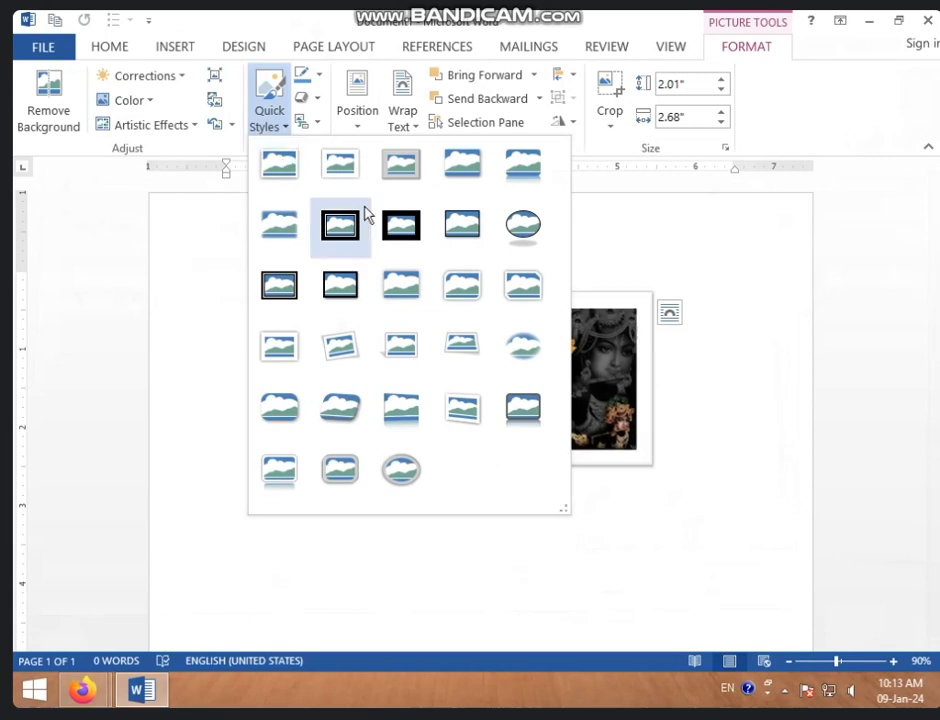
{"action": "left_click", "coordinate": [535, 238]}
{"action": "left_click_drag", "start_coordinate": [540, 345], "coordinate": [616, 362]}
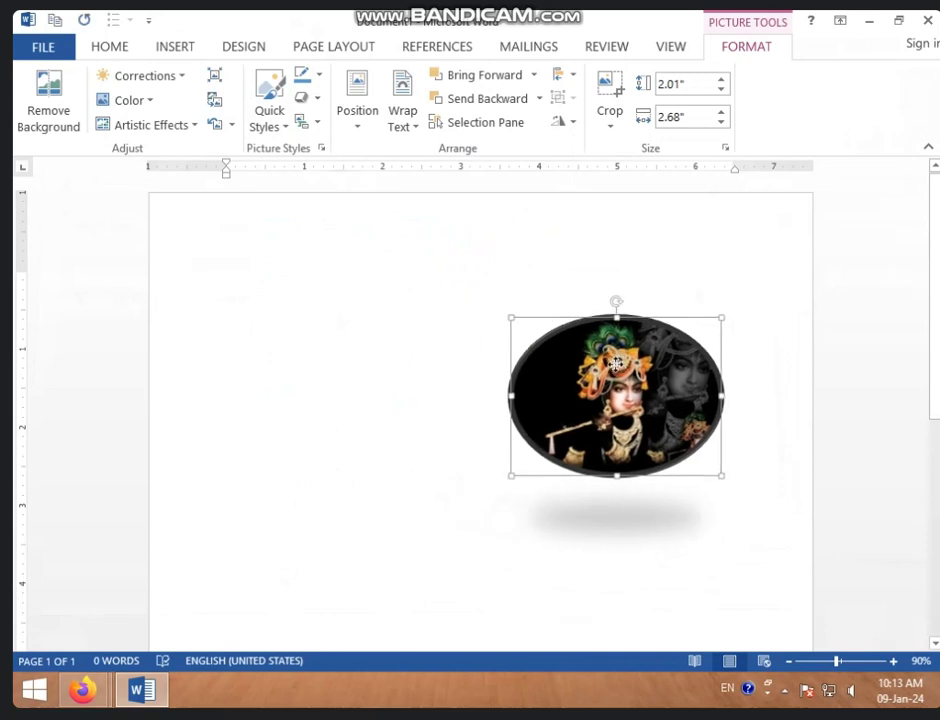
{"action": "left_click", "coordinate": [290, 127]}
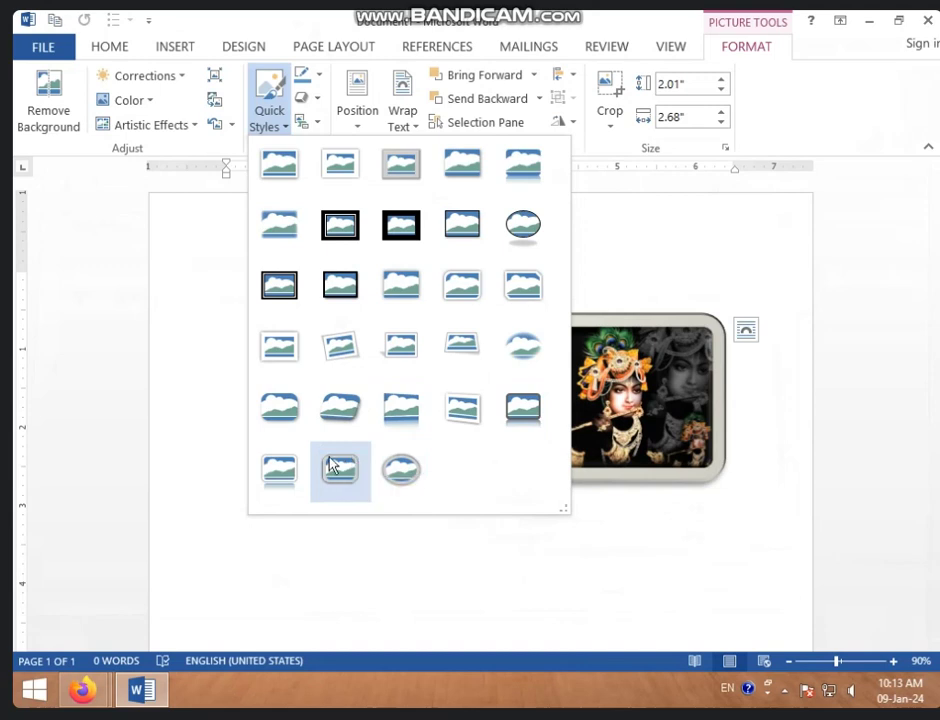
{"action": "left_click", "coordinate": [281, 280]}
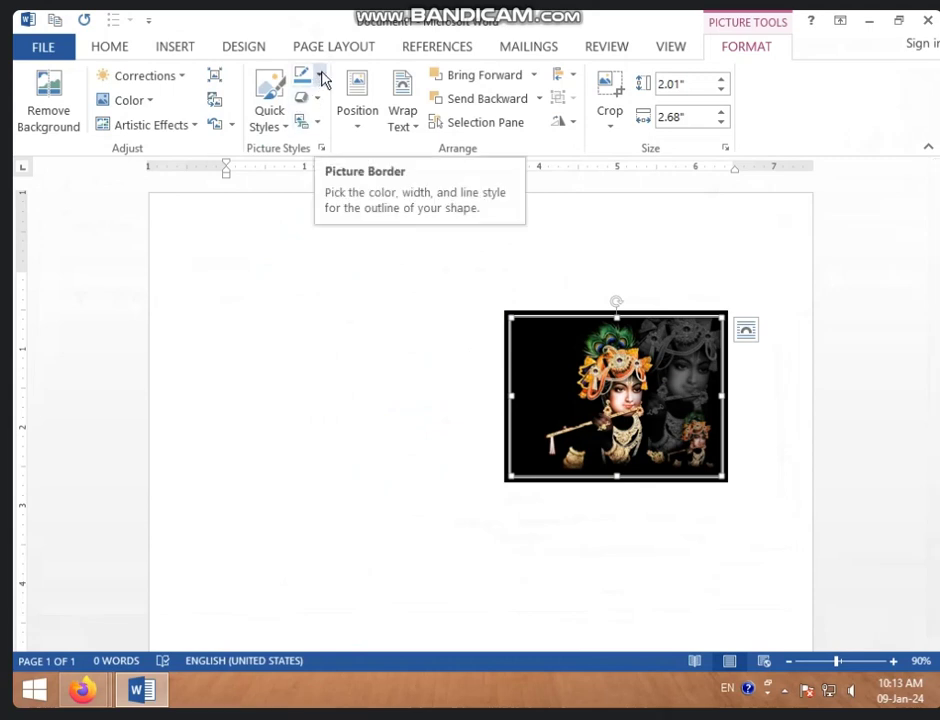
Step: Reselect the Krishna picture and give it a Red border from Standard Colors
{"action": "left_click", "coordinate": [400, 350]}
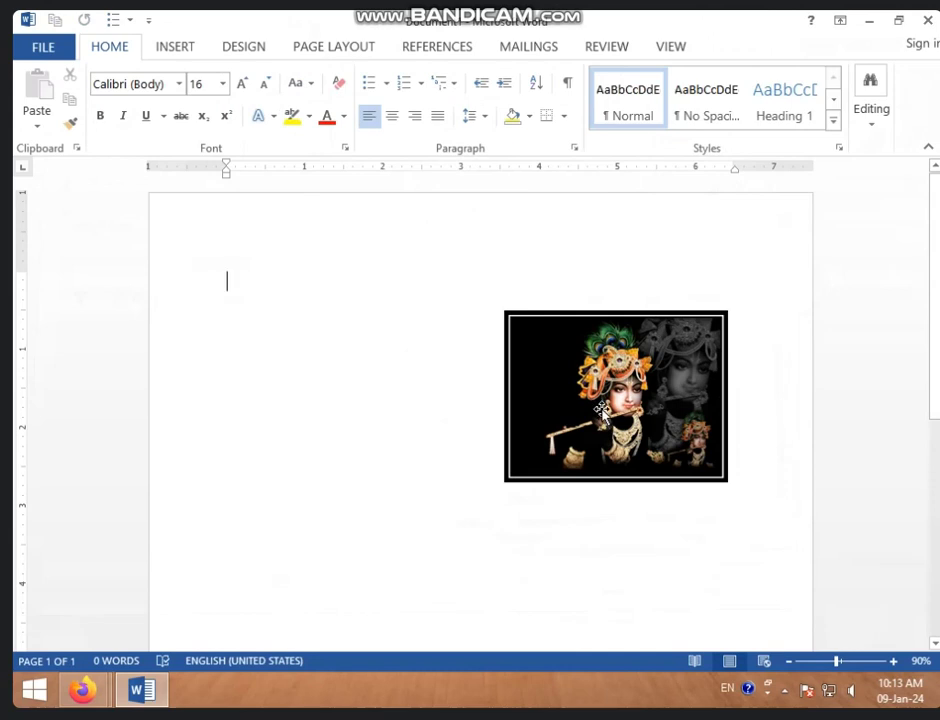
{"action": "left_click", "coordinate": [592, 380]}
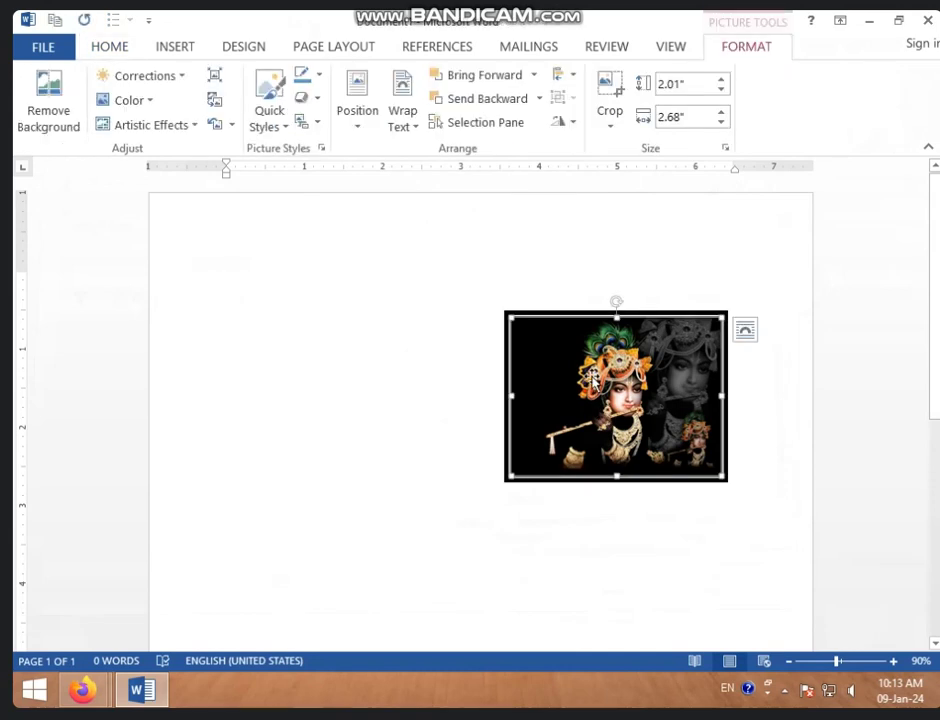
{"action": "left_click", "coordinate": [321, 77]}
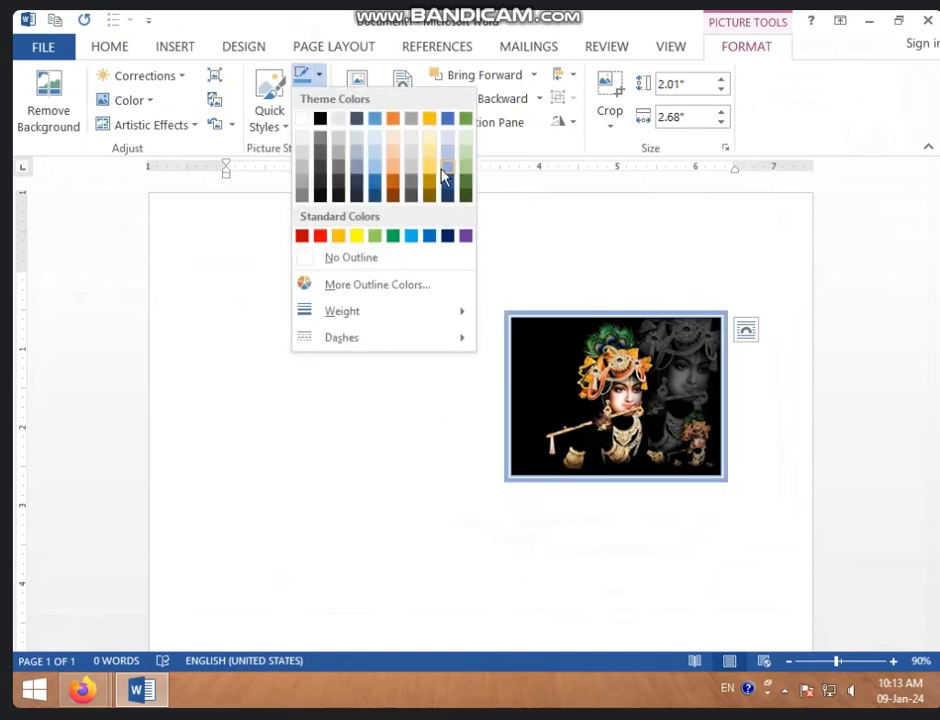
{"action": "left_click", "coordinate": [327, 240]}
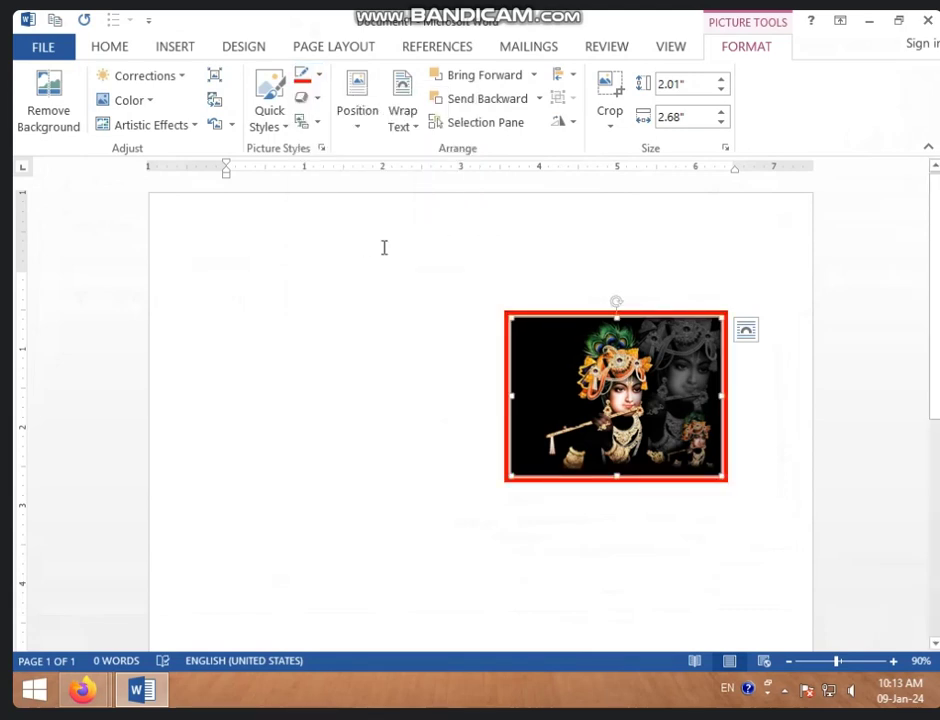
{"action": "left_click", "coordinate": [318, 75]}
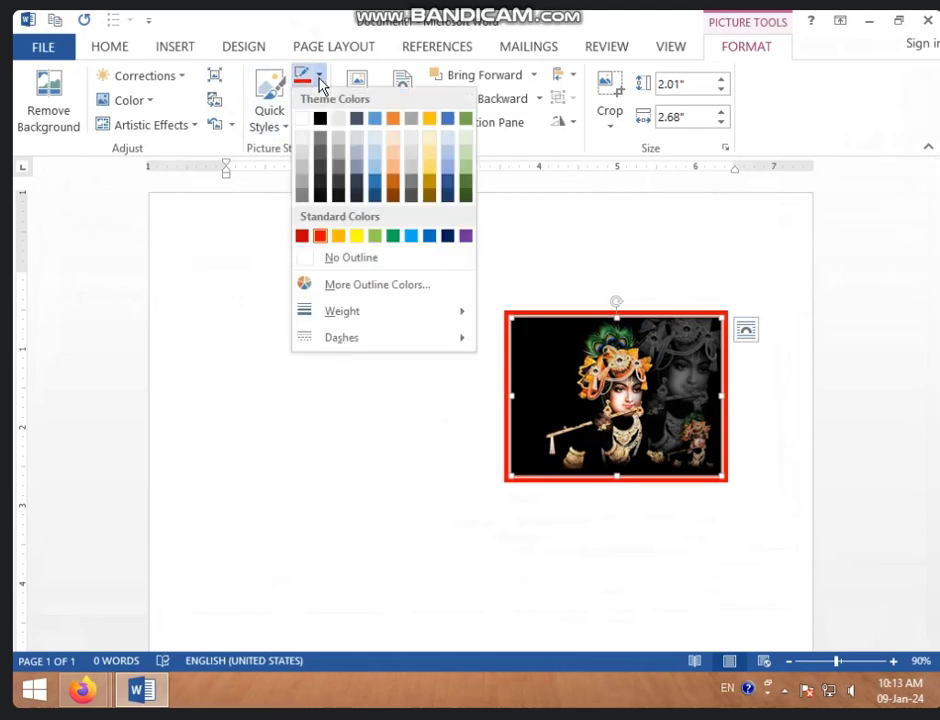
Step: Change the picture border to a custom teal shade from the Custom colour spectrum
{"action": "left_click", "coordinate": [355, 290]}
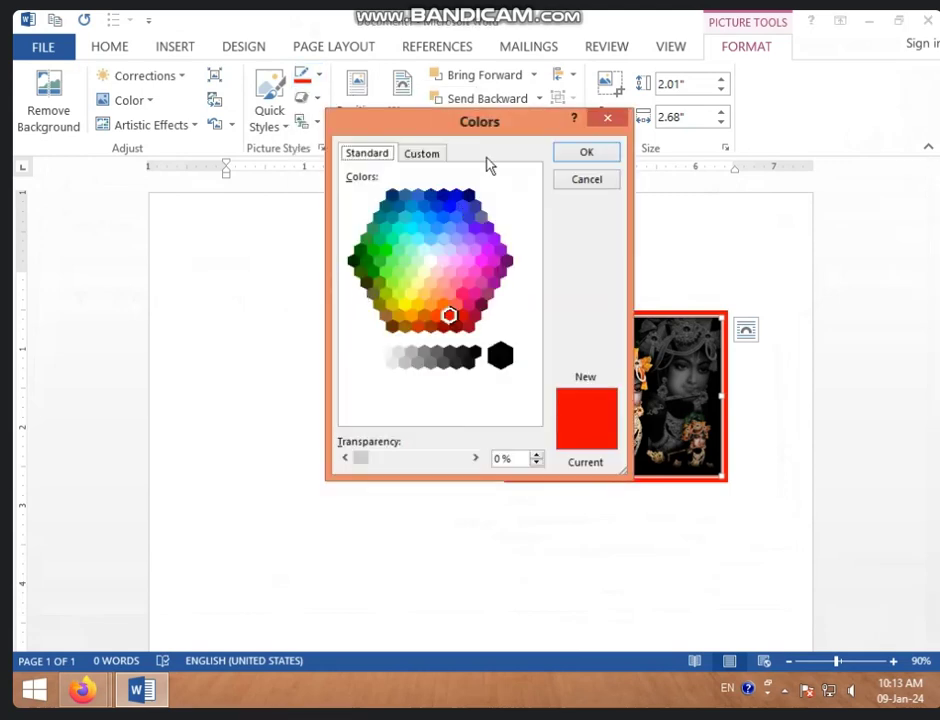
{"action": "left_click_drag", "start_coordinate": [489, 128], "coordinate": [394, 121]}
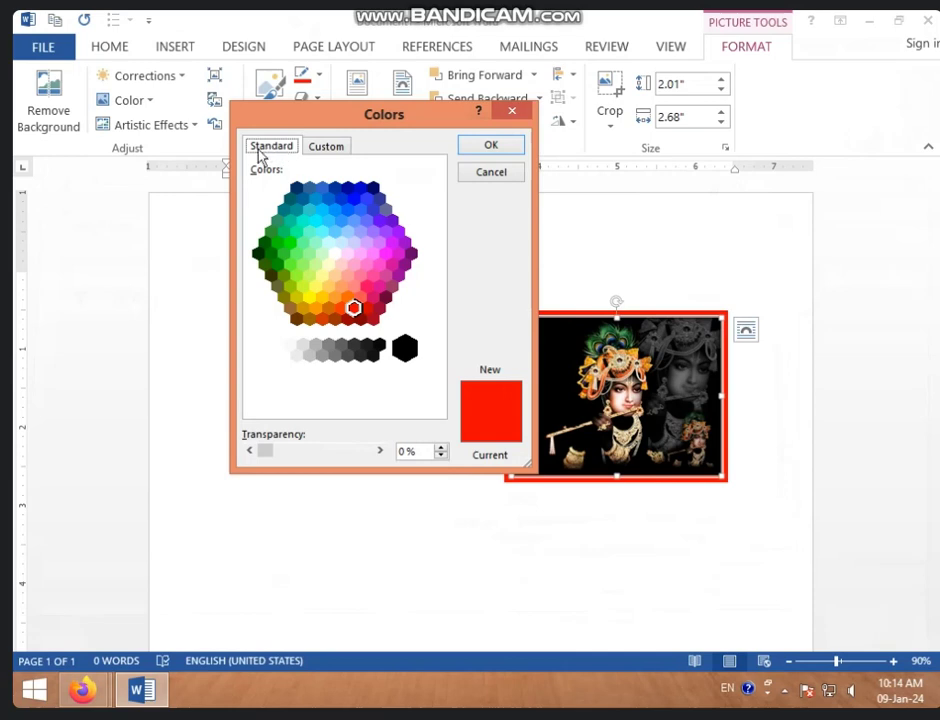
{"action": "left_click", "coordinate": [326, 148]}
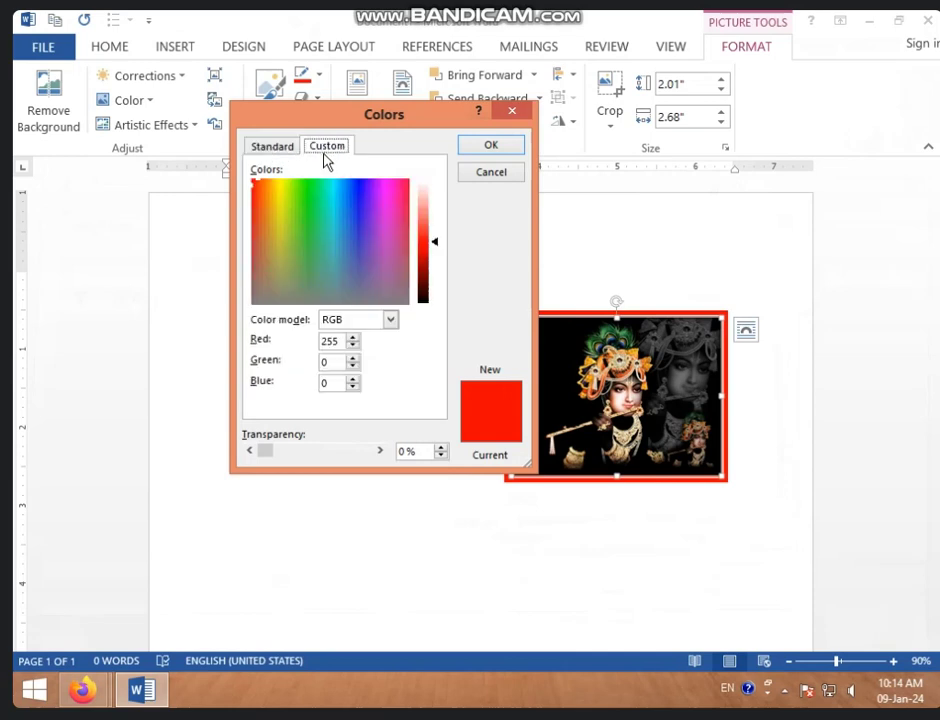
{"action": "left_click", "coordinate": [371, 261]}
{"action": "left_click", "coordinate": [329, 241]}
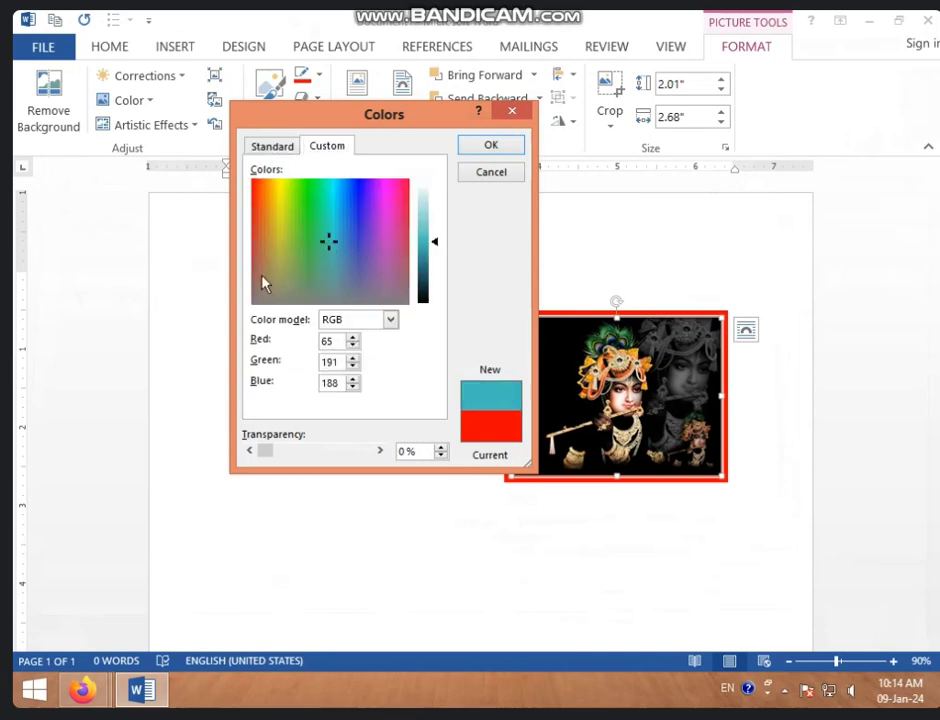
{"action": "left_click", "coordinate": [320, 217]}
{"action": "left_click", "coordinate": [509, 150]}
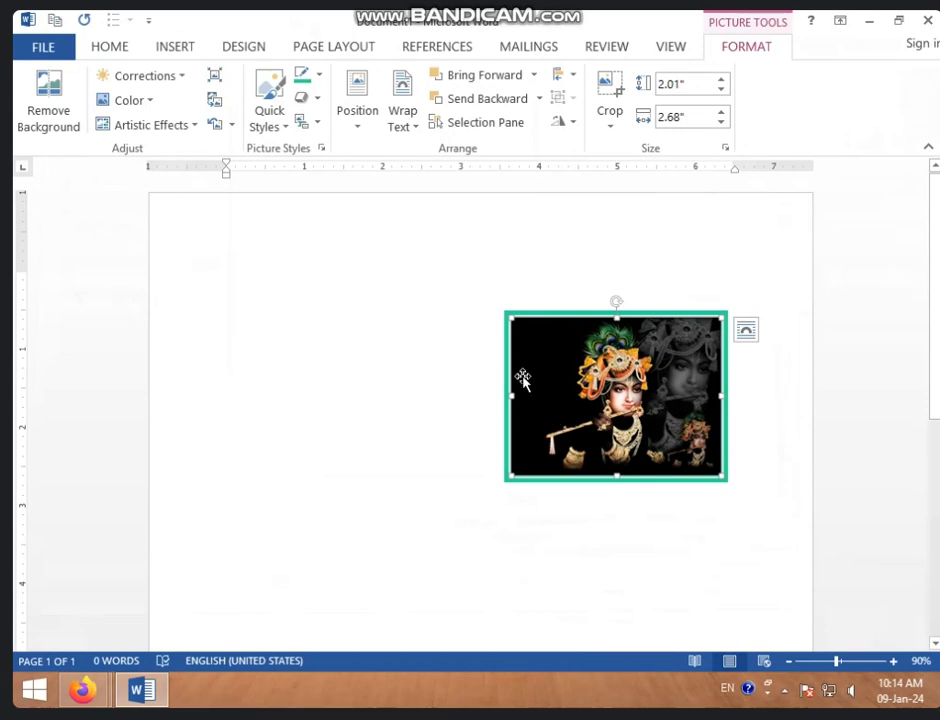
{"action": "left_click", "coordinate": [305, 76]}
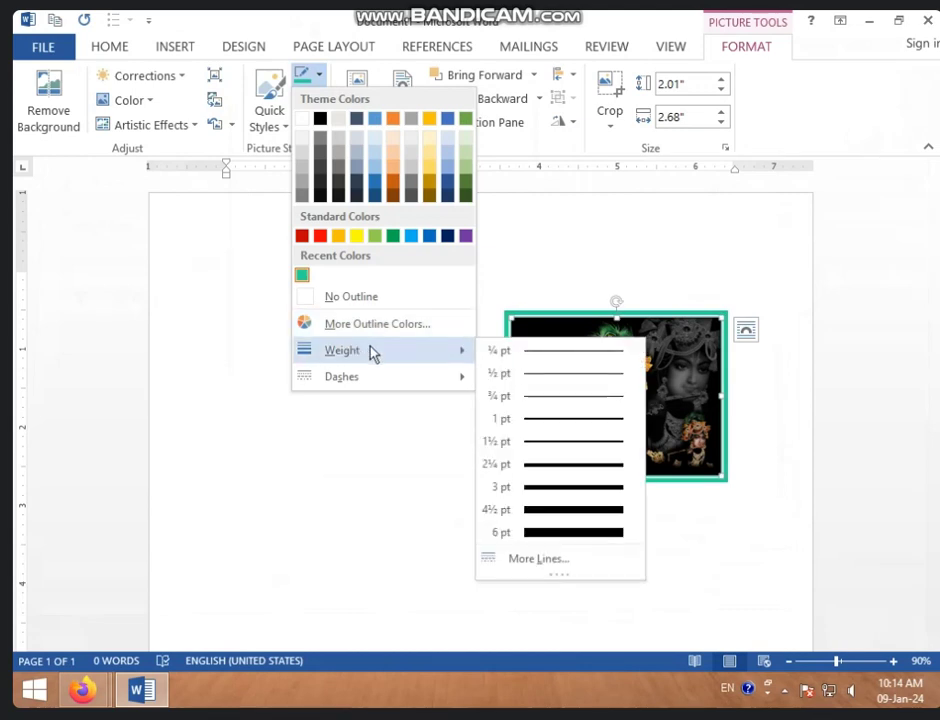
{"action": "mouse_move", "coordinate": [383, 350]}
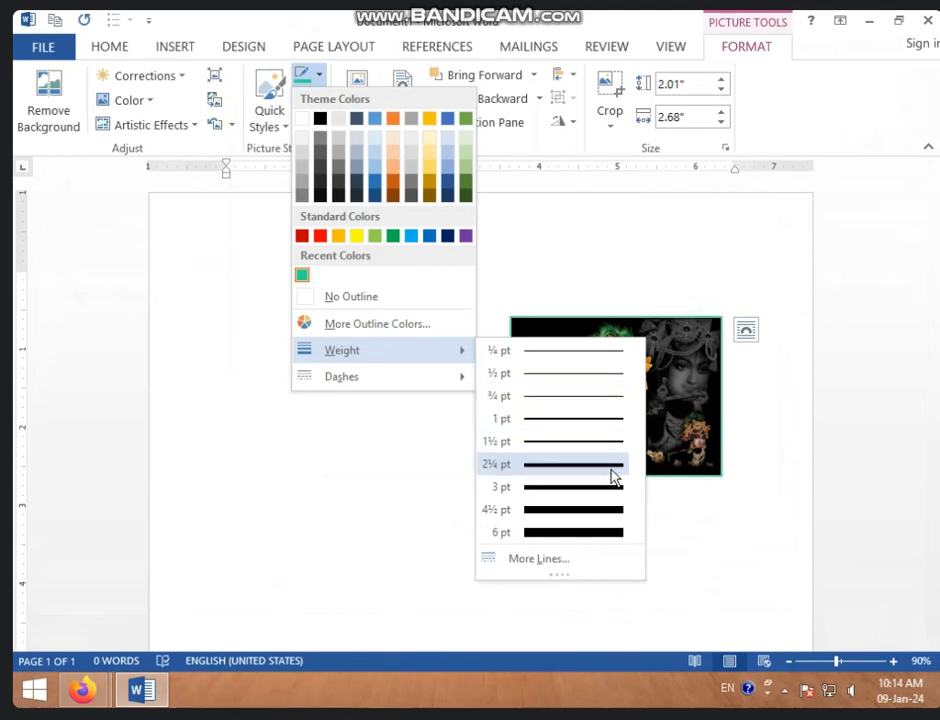
Step: Set the teal border weight to 6 pt and bring up the detailed line settings
{"action": "left_click", "coordinate": [605, 535]}
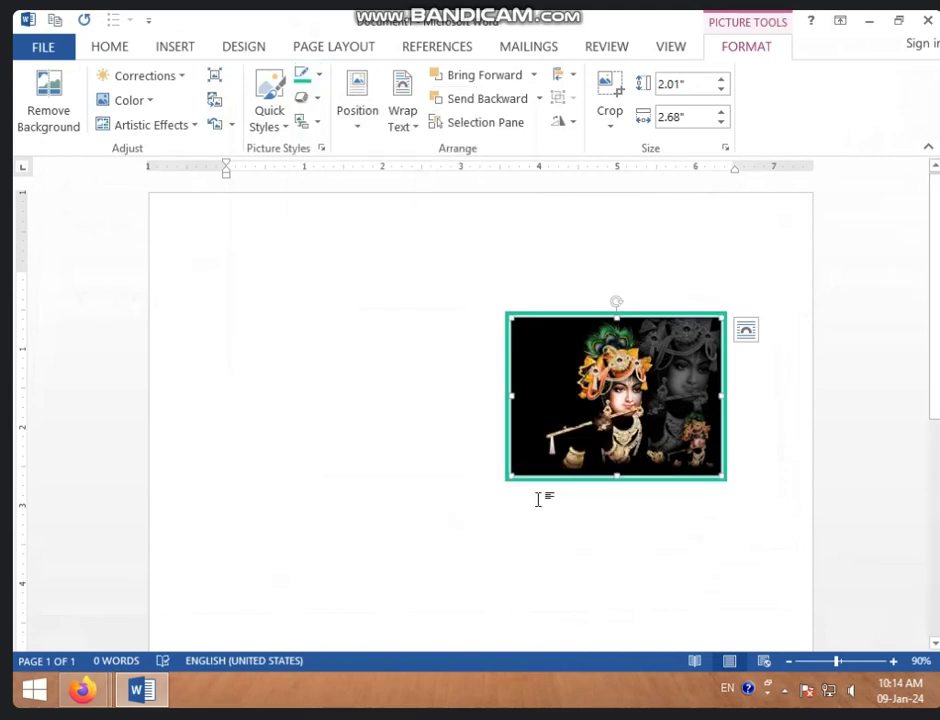
{"action": "left_click", "coordinate": [318, 75]}
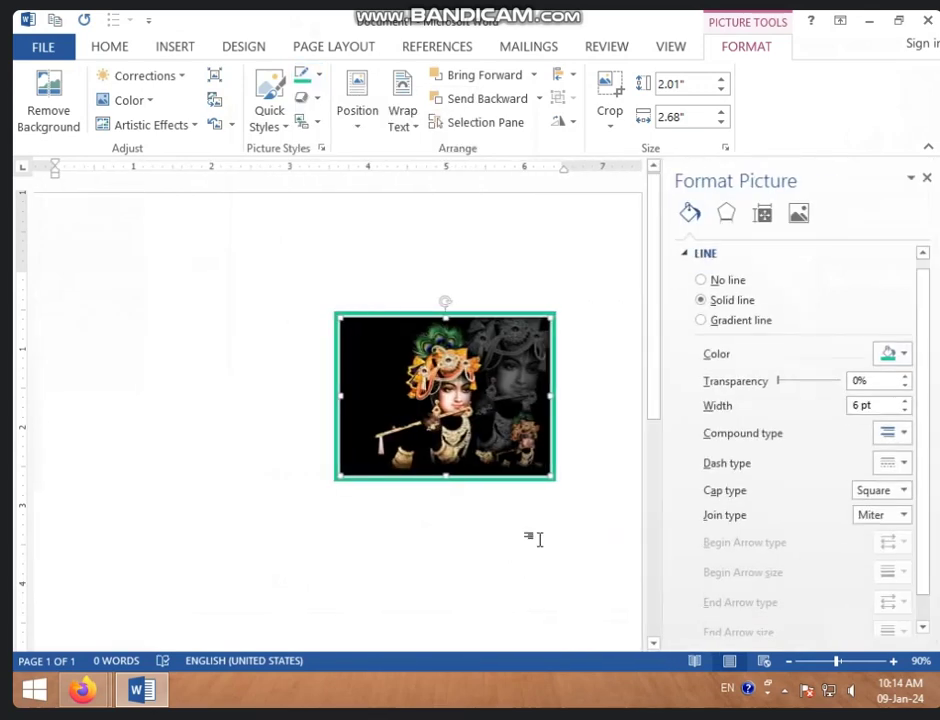
Step: Try no border line, then a solid red line, and finally set the border to Gradient line
{"action": "left_click", "coordinate": [734, 283]}
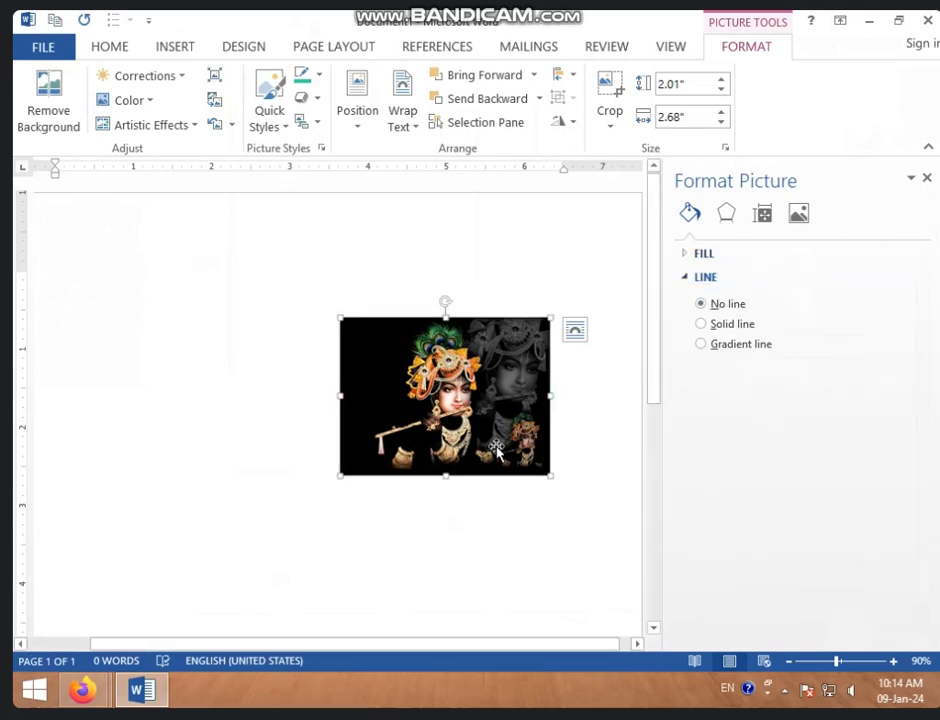
{"action": "left_click", "coordinate": [724, 327]}
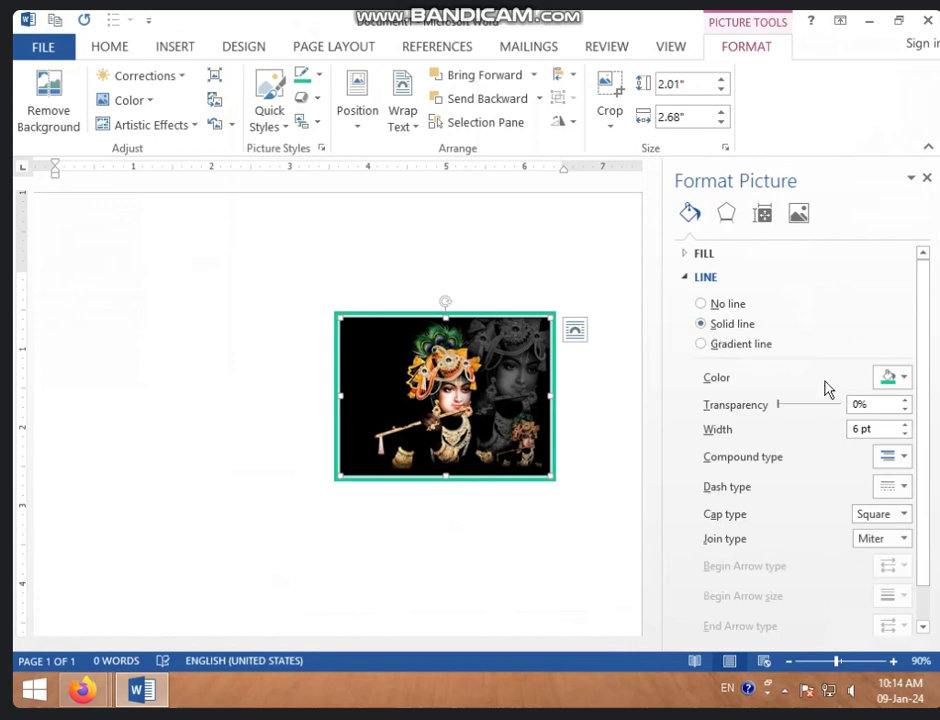
{"action": "left_click", "coordinate": [887, 378]}
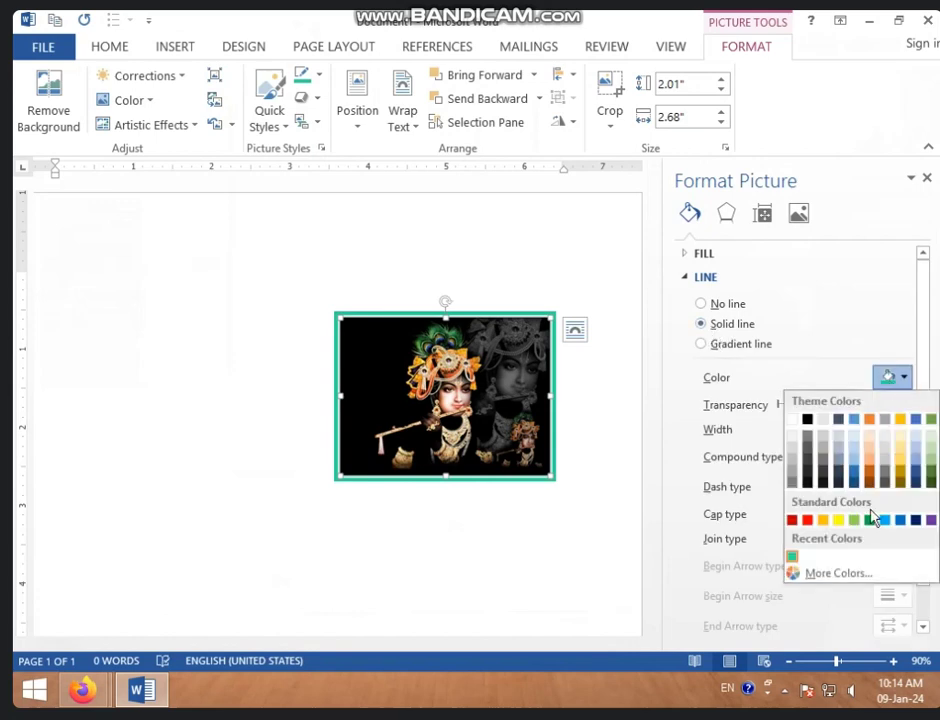
{"action": "left_click", "coordinate": [807, 519]}
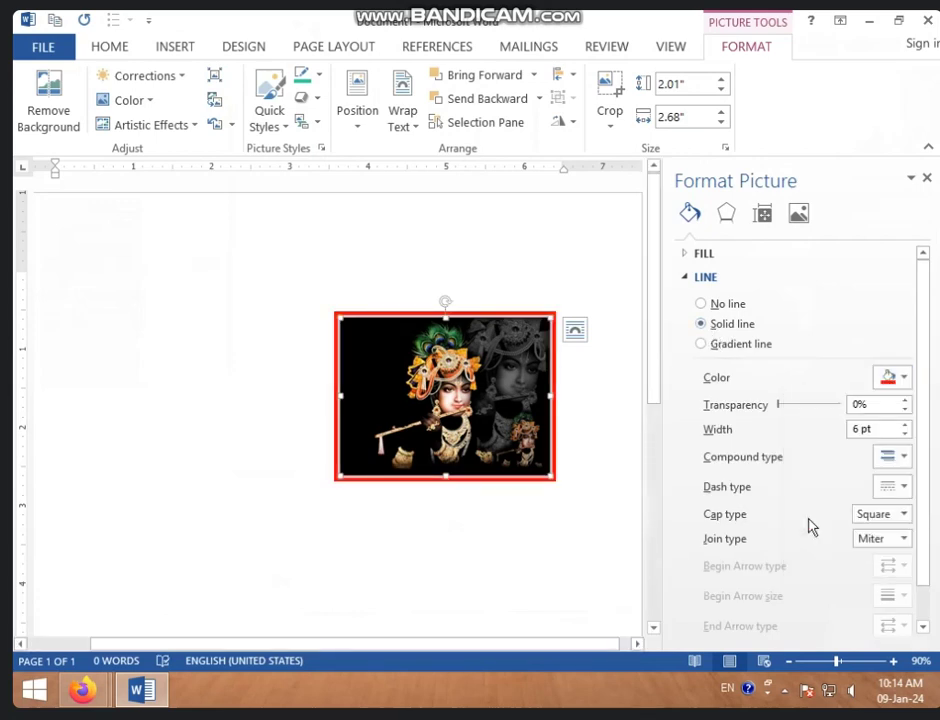
{"action": "left_click", "coordinate": [744, 345]}
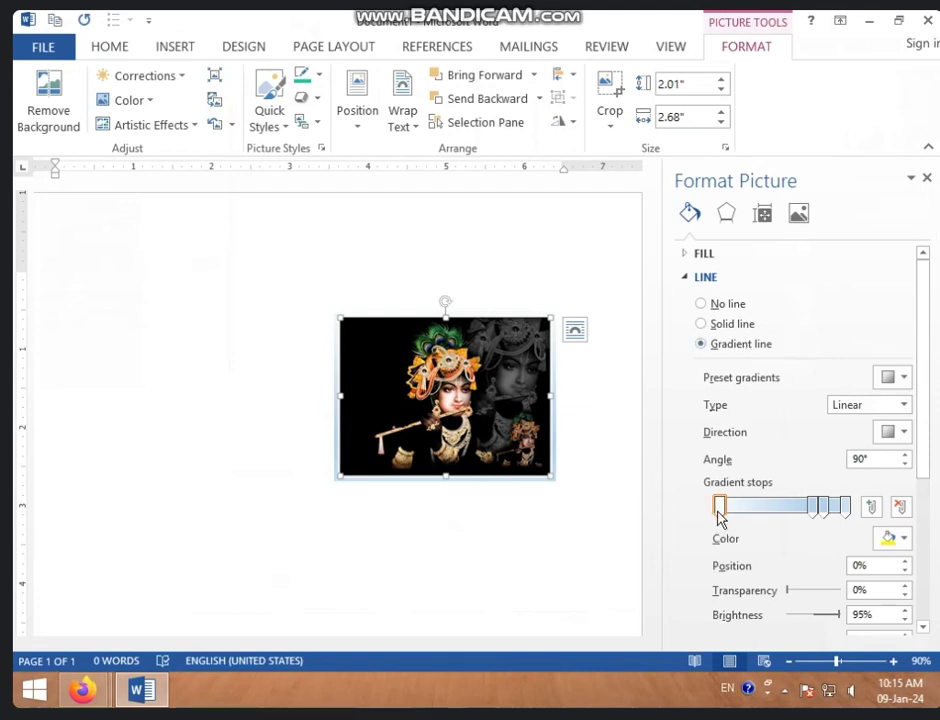
Step: Move the first gradient stop to 11%, add a new stop, and shift another stop to 60%
{"action": "left_click_drag", "start_coordinate": [720, 510], "coordinate": [733, 521]}
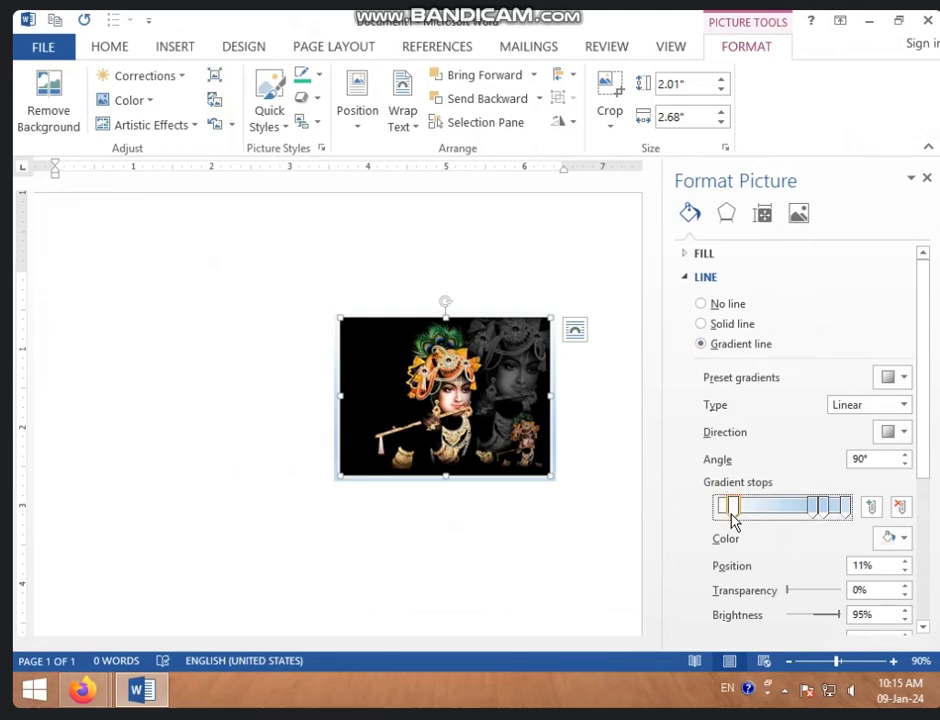
{"action": "left_click", "coordinate": [814, 512]}
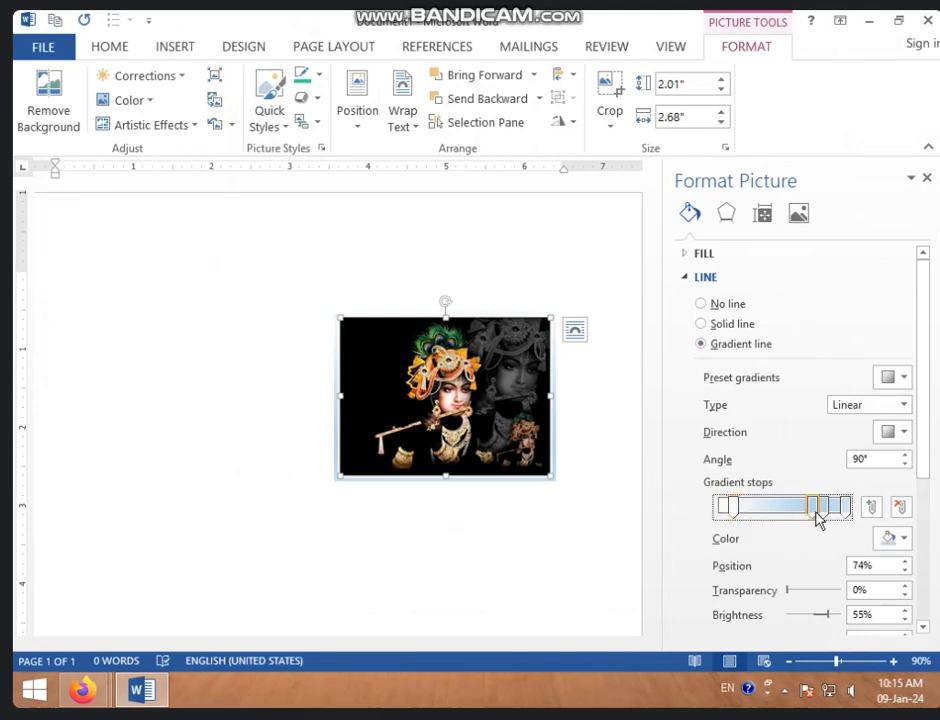
{"action": "left_click", "coordinate": [768, 512]}
{"action": "left_click", "coordinate": [822, 508]}
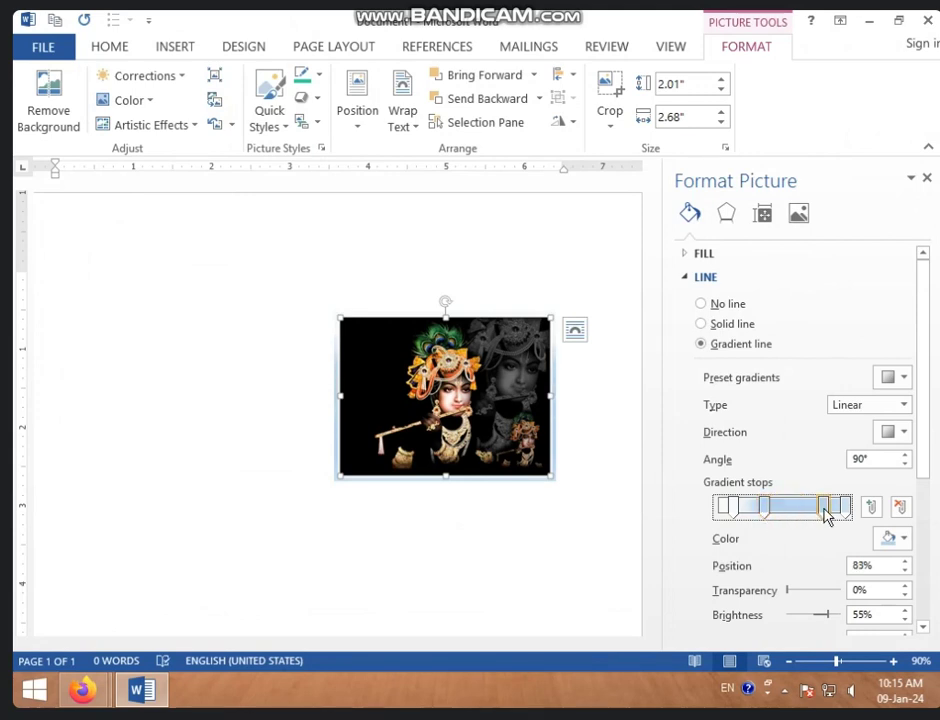
{"action": "left_click_drag", "start_coordinate": [796, 511], "coordinate": [795, 511]}
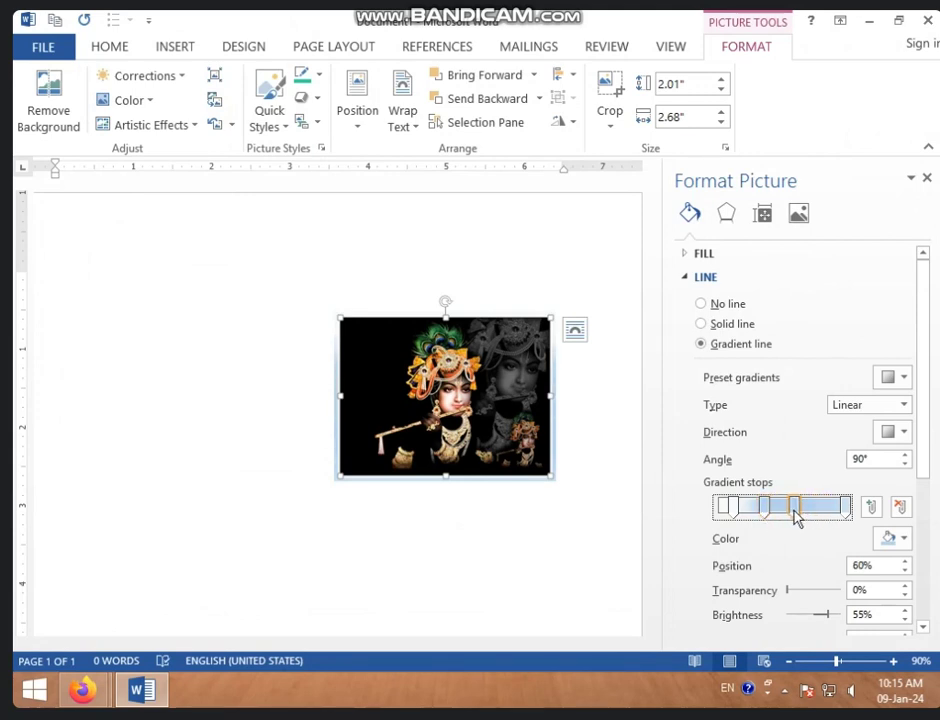